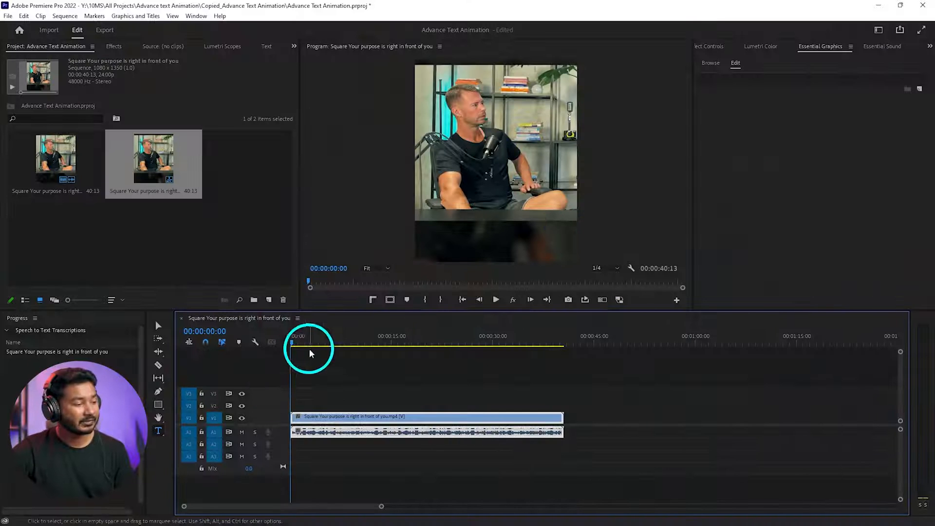
# - Play the sequence from the start and replay the speech between about 00:00:07:22 and 00:00:09:01
pyautogui.keyDown('alt'); pyautogui.scroll(3, 312, 374); pyautogui.keyUp('alt')
pyautogui.press('space')
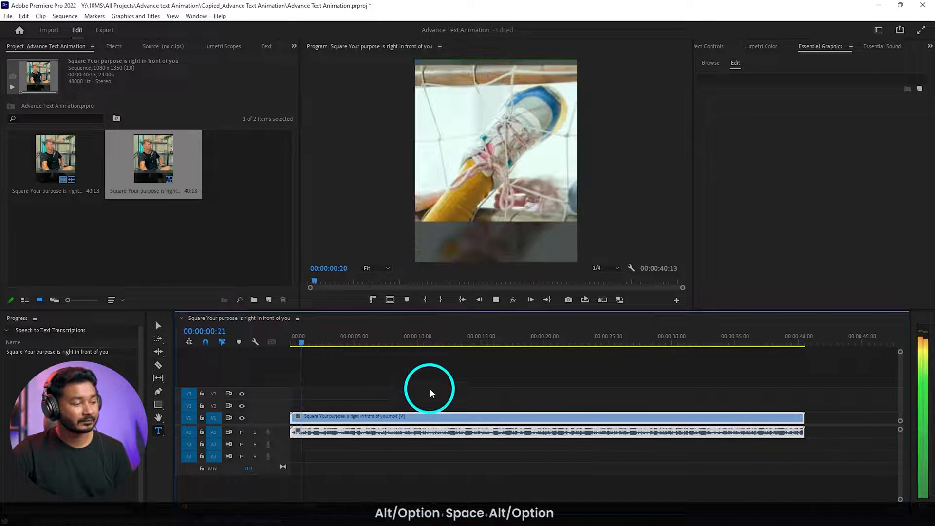
pyautogui.keyDown('alt'); pyautogui.scroll(-1, 430, 388); pyautogui.keyUp('alt')
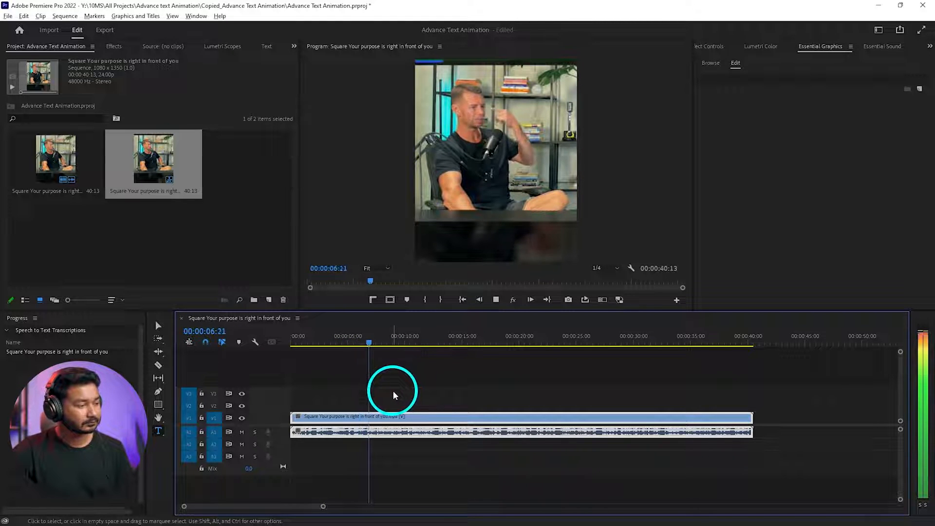
pyautogui.keyDown('alt'); pyautogui.scroll(4, 418, 371); pyautogui.keyUp('alt')
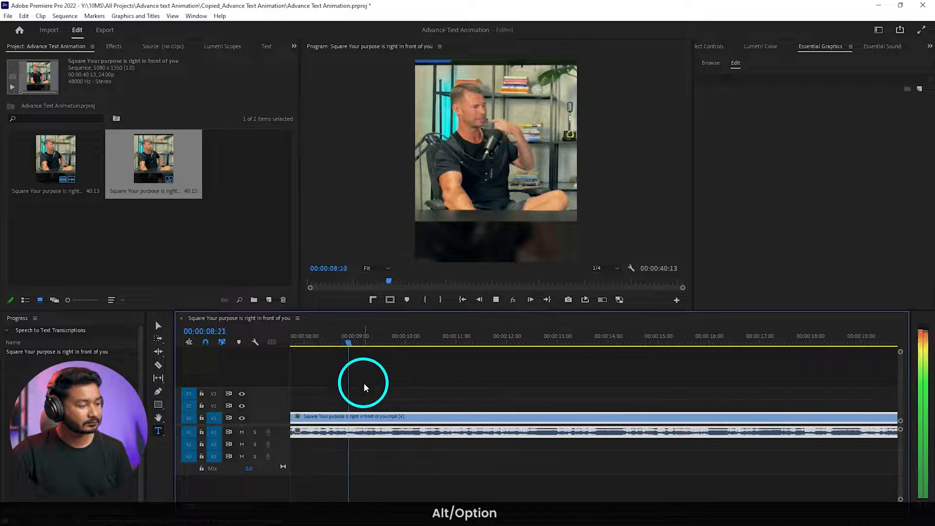
pyautogui.press('space')
pyautogui.keyDown('alt'); pyautogui.scroll(2, 461, 397); pyautogui.keyUp('alt')
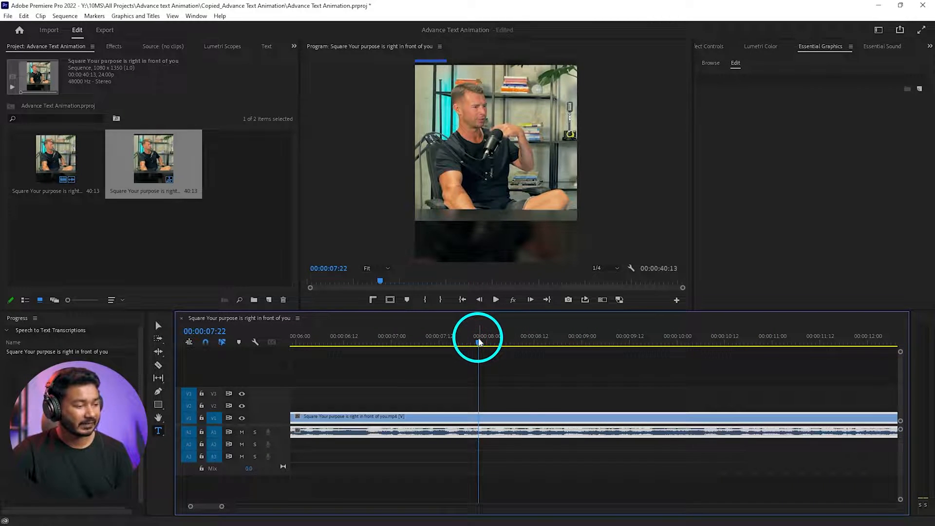
pyautogui.press('space')
pyautogui.press('space')
pyautogui.press('space')
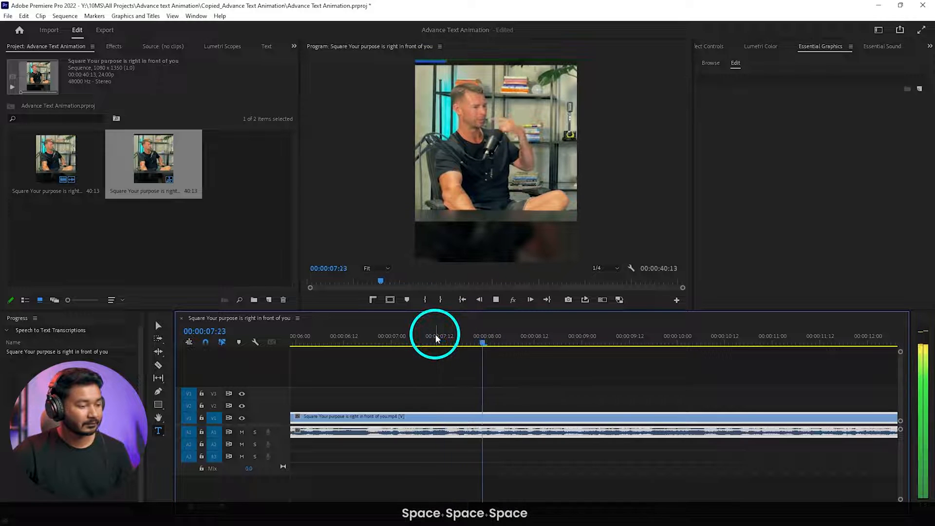
pyautogui.press('space')
# - Expand the Audio 1 track to show its waveform and place the playhead at 00:00:08:10
pyautogui.press('alt')
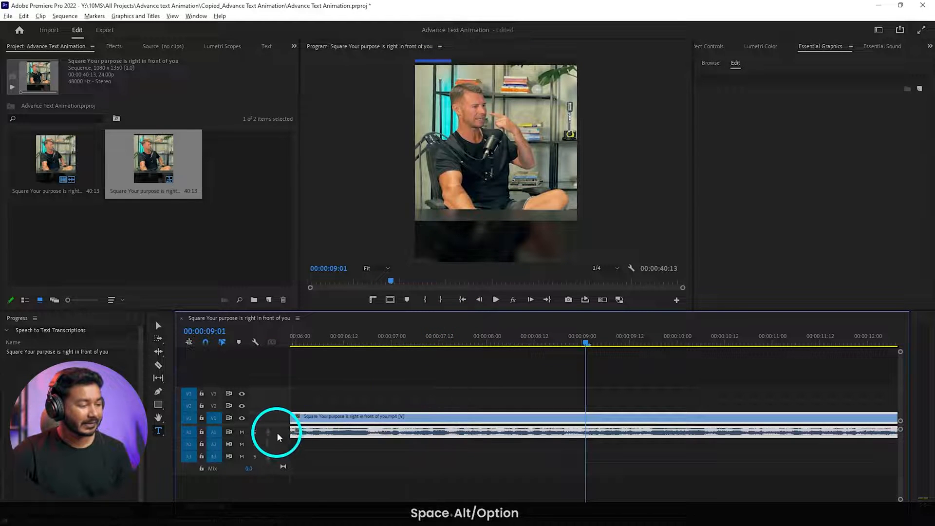
pyautogui.scroll(5, 277, 433)
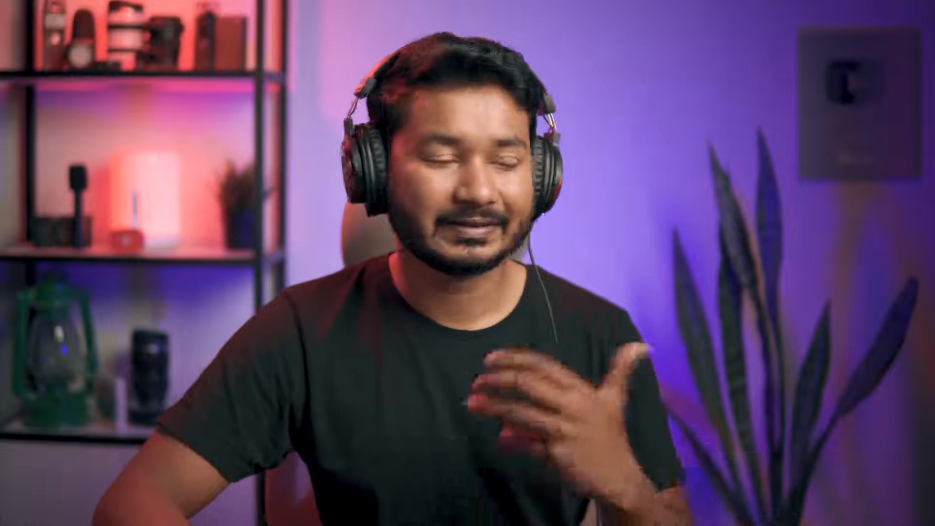
pyautogui.click(461, 332)
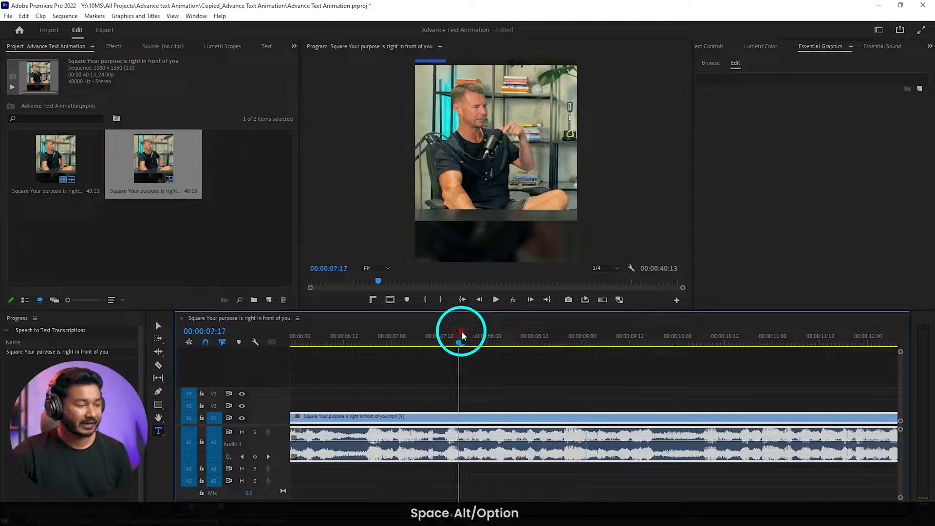
pyautogui.press('space')
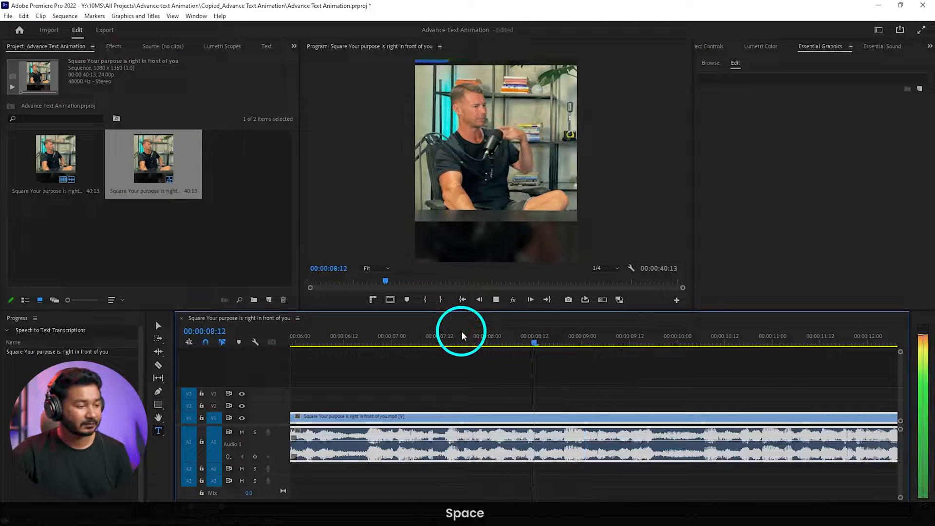
pyautogui.click(503, 344)
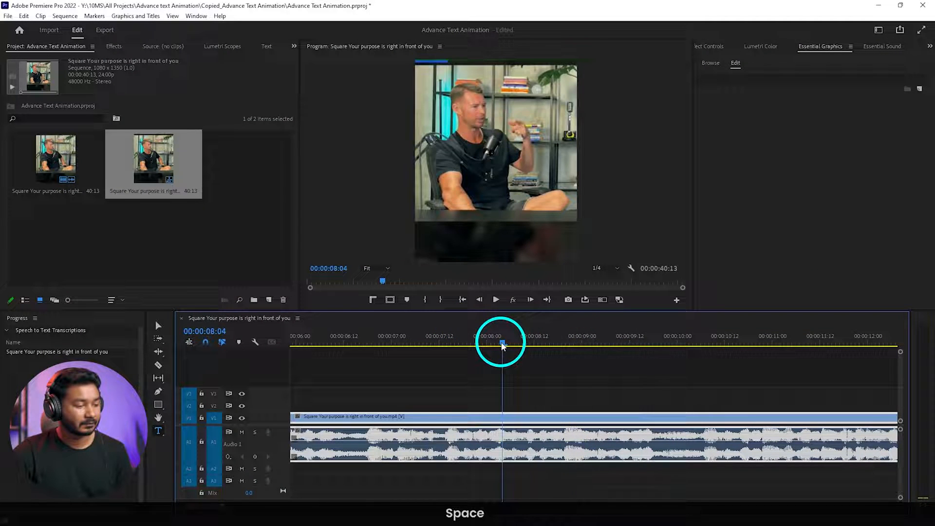
pyautogui.moveTo(502, 344); pyautogui.dragTo(531, 346)
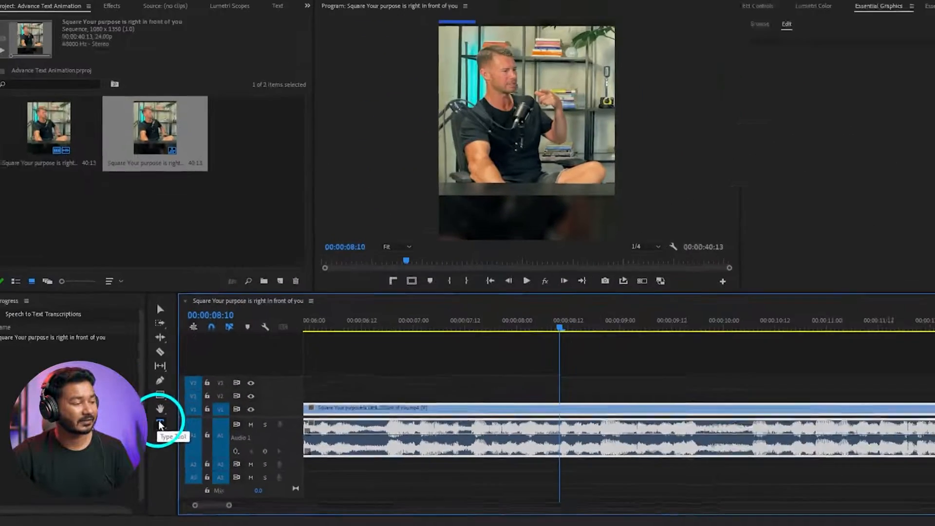
# - Add the text "WHAT" over the lower part of the video frame at 00:00:08:10
pyautogui.click(158, 431)
pyautogui.click(466, 226)
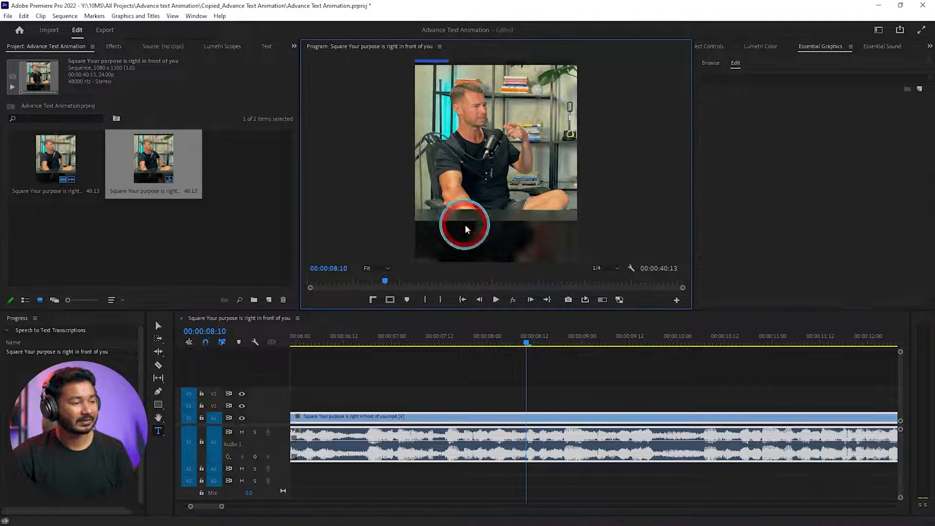
pyautogui.write('WH')
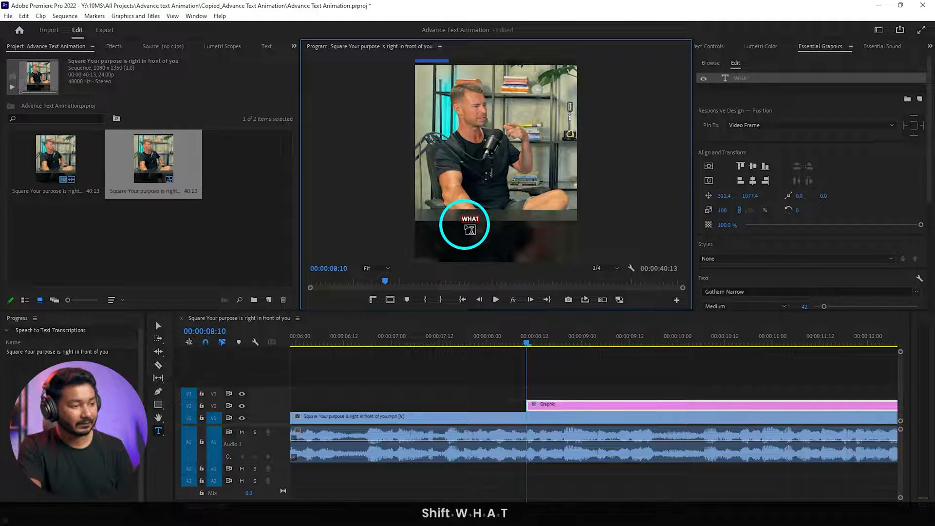
pyautogui.write('AT')
# - Select all of the WHAT text and bring up its text properties in Essential Graphics
pyautogui.hotkey('ctrl', 'a')
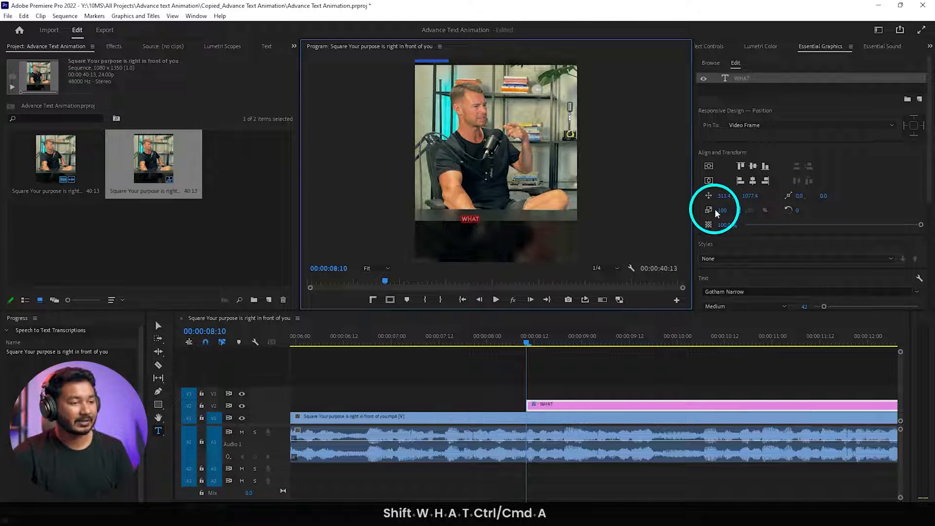
pyautogui.scroll(-2, 876, 161)
pyautogui.click(823, 49)
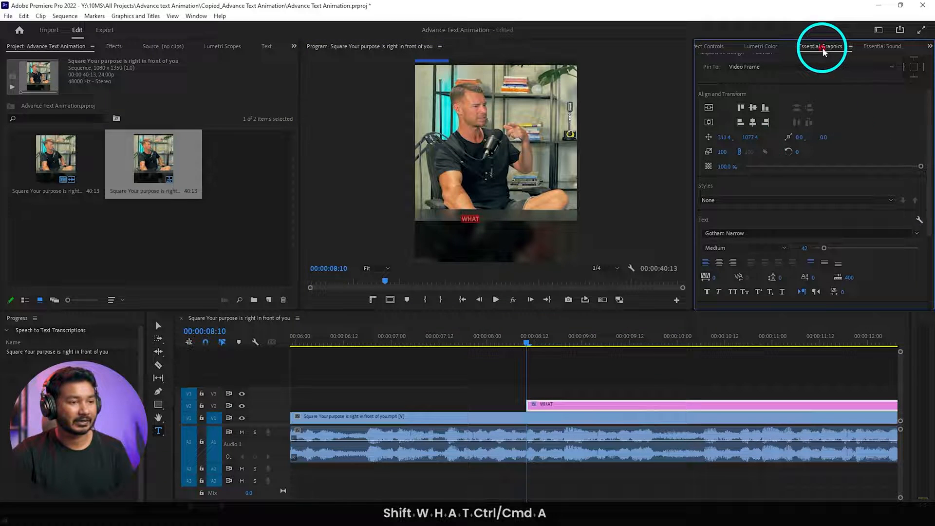
pyautogui.click(196, 16)
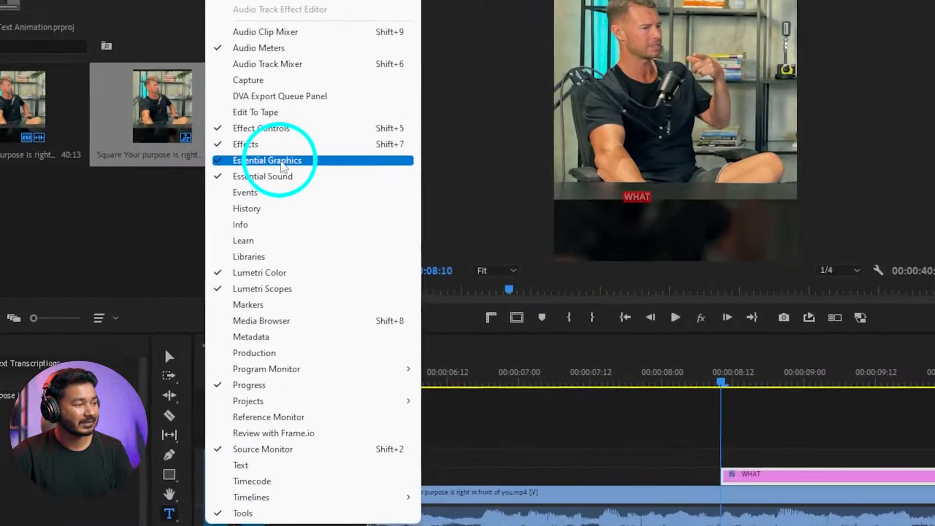
pyautogui.click(233, 193)
pyautogui.scroll(-3, 884, 107)
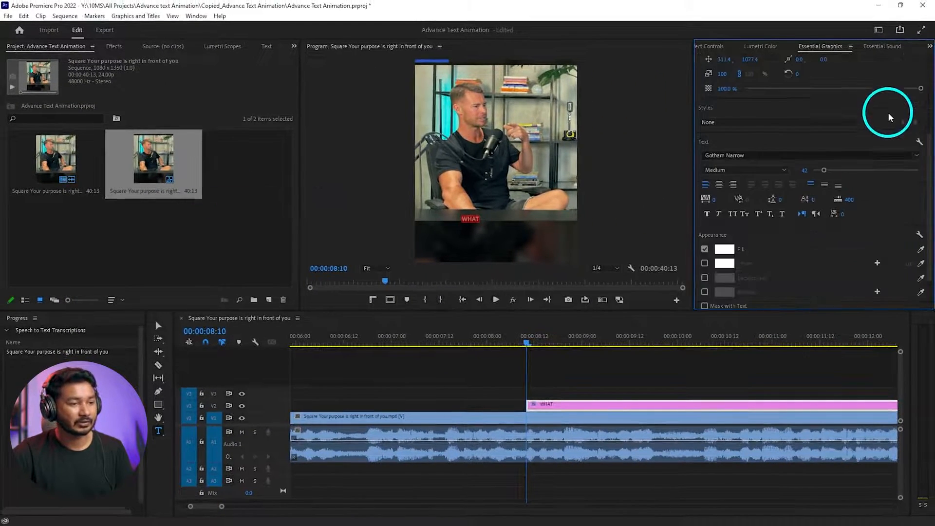
# - Set the WHAT text to the Bebas Neue Bold font at size 400
pyautogui.click(747, 154)
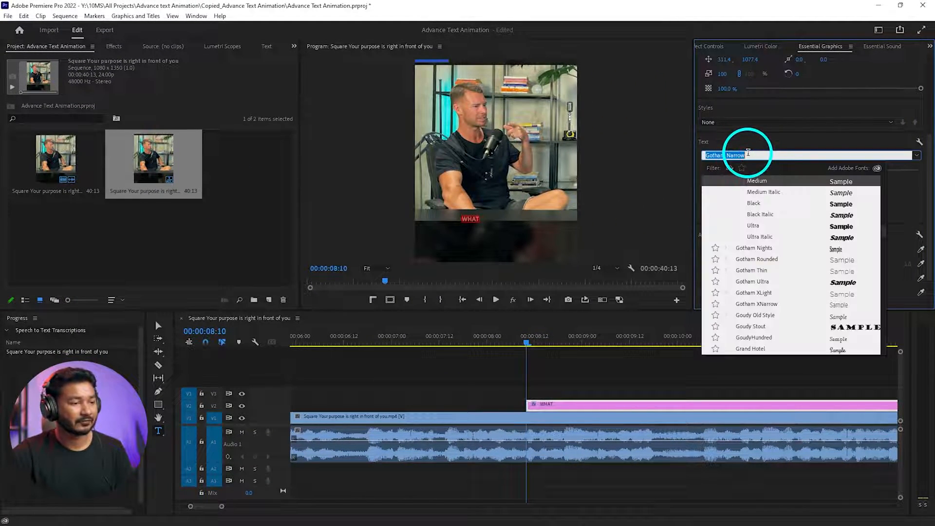
pyautogui.click(871, 178)
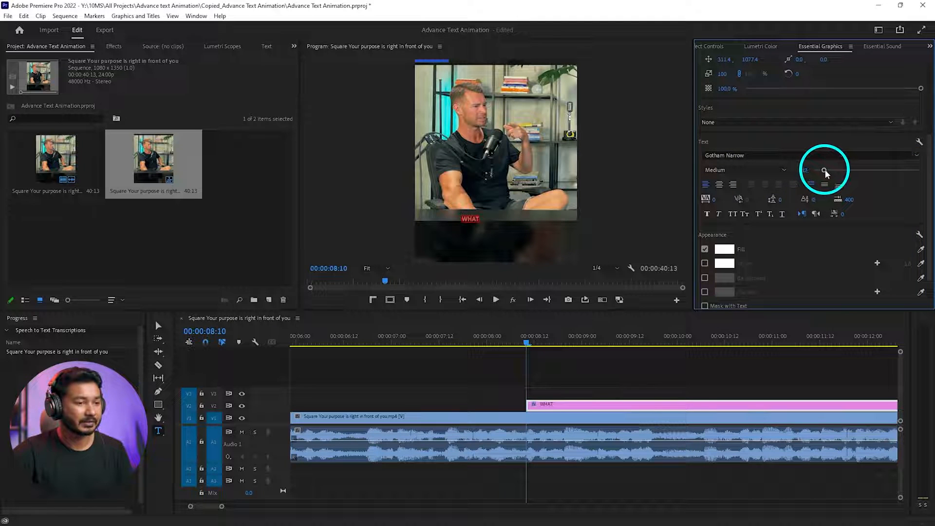
pyautogui.moveTo(834, 172); pyautogui.dragTo(893, 172)
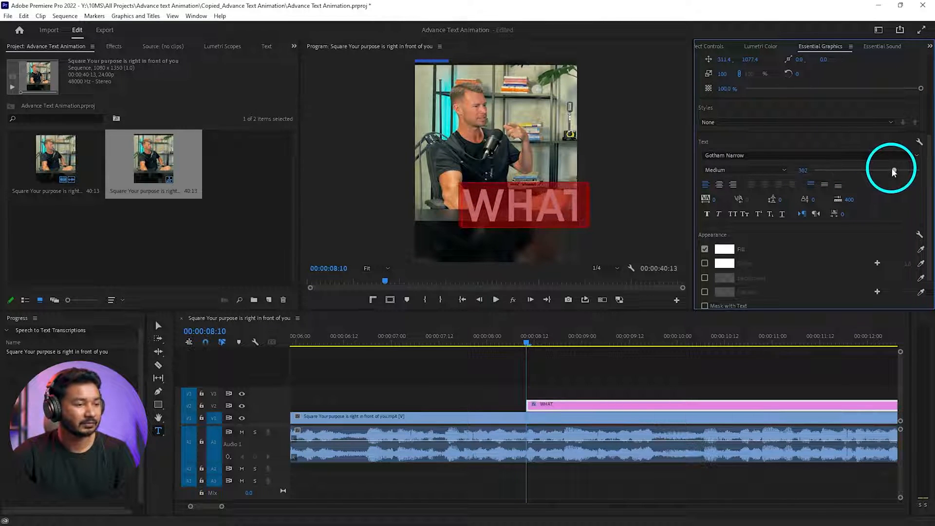
pyautogui.click(783, 154)
pyautogui.write('Beb')
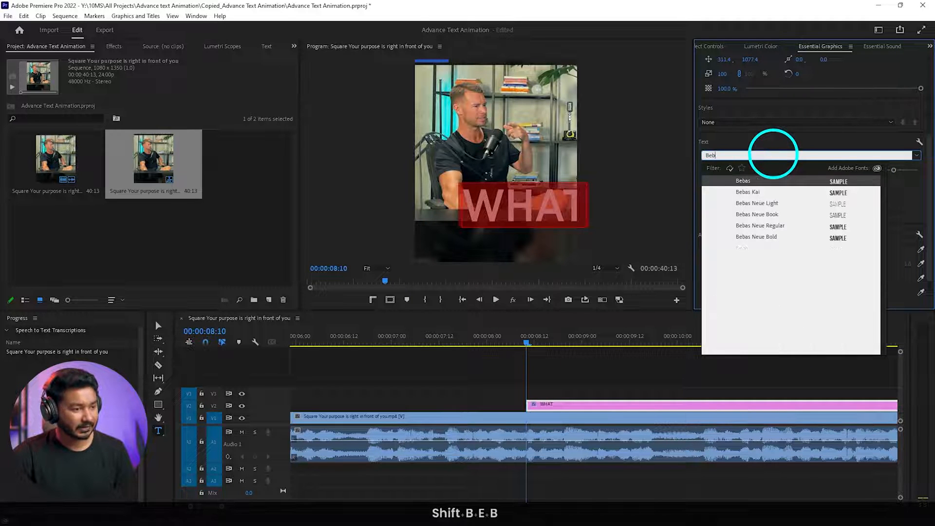
pyautogui.click(774, 237)
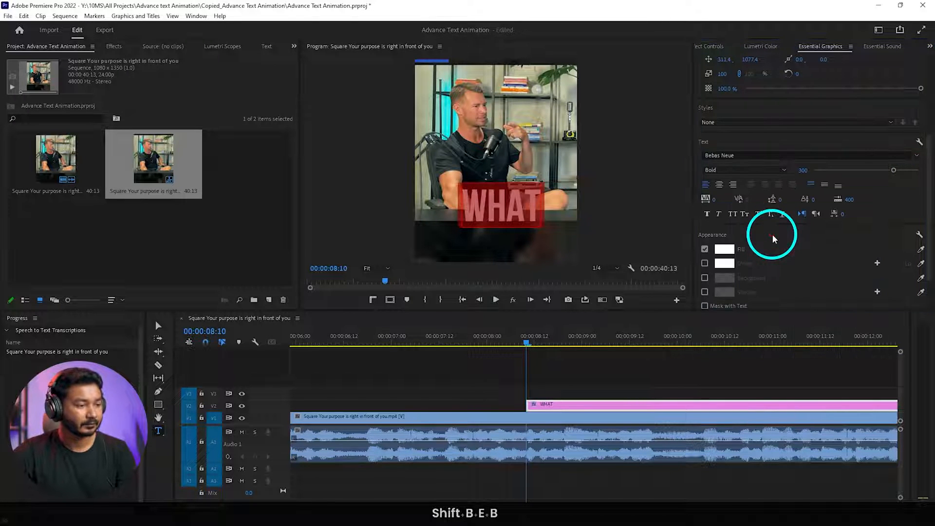
pyautogui.moveTo(893, 171); pyautogui.dragTo(927, 172)
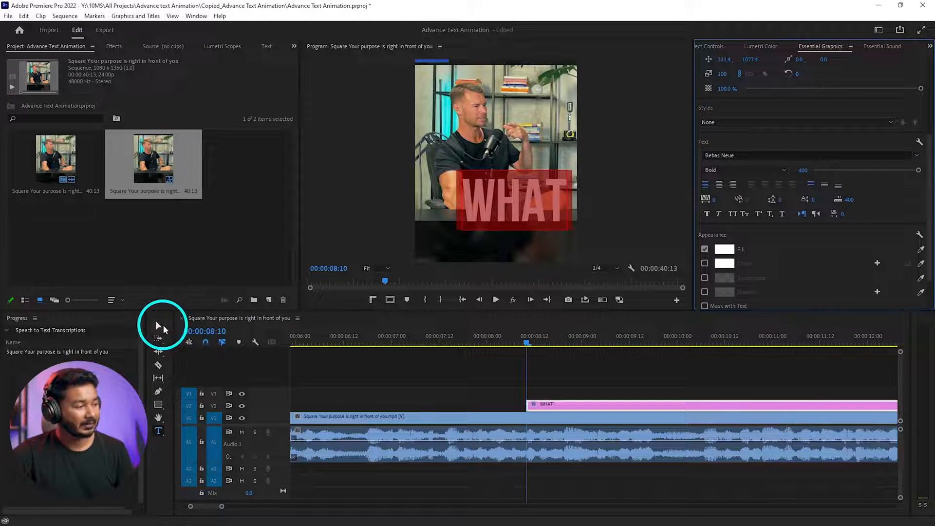
# - Scale the WHAT text up to about 135% and move it to the lower middle of the frame
pyautogui.click(159, 326)
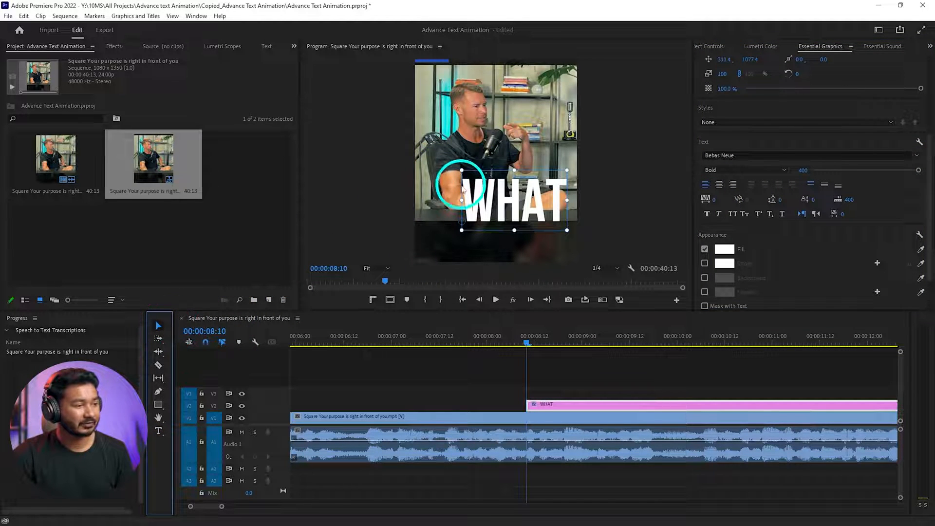
pyautogui.moveTo(462, 171); pyautogui.dragTo(444, 152)
pyautogui.moveTo(529, 204); pyautogui.dragTo(500, 232)
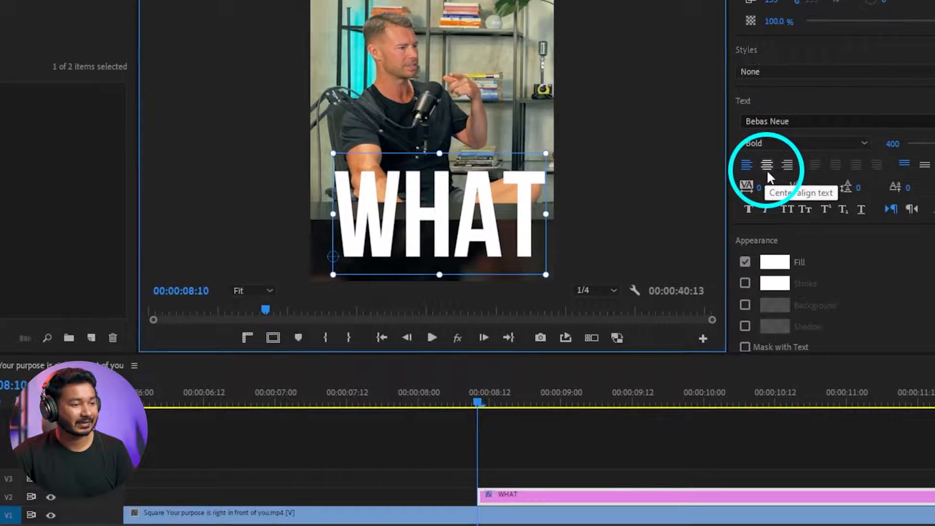
# - Center-align the WHAT text and center it horizontally near the bottom of the video frame
pyautogui.click(719, 186)
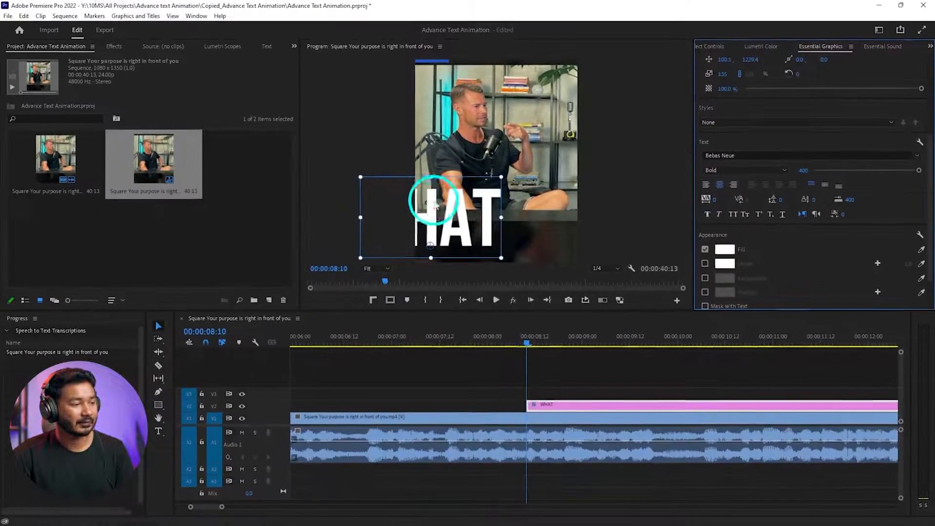
pyautogui.moveTo(498, 214); pyautogui.dragTo(505, 219)
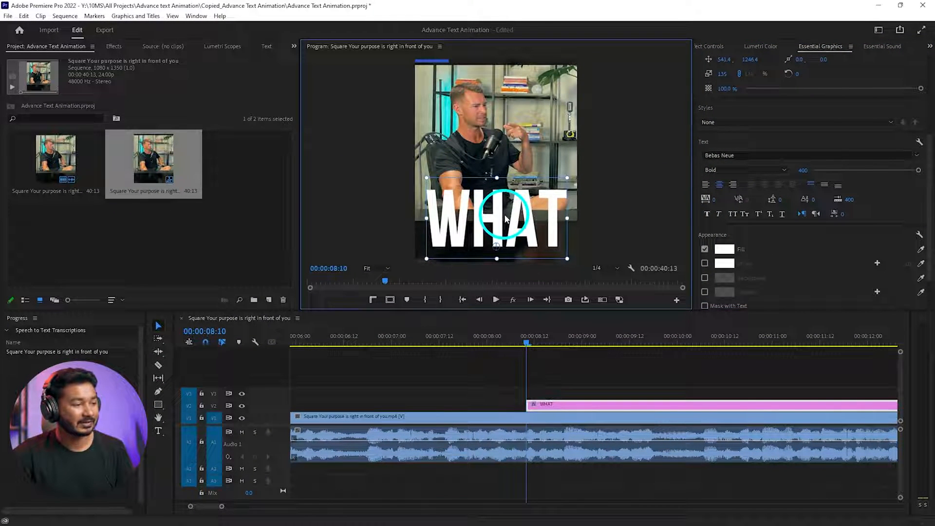
pyautogui.scroll(2, 767, 105)
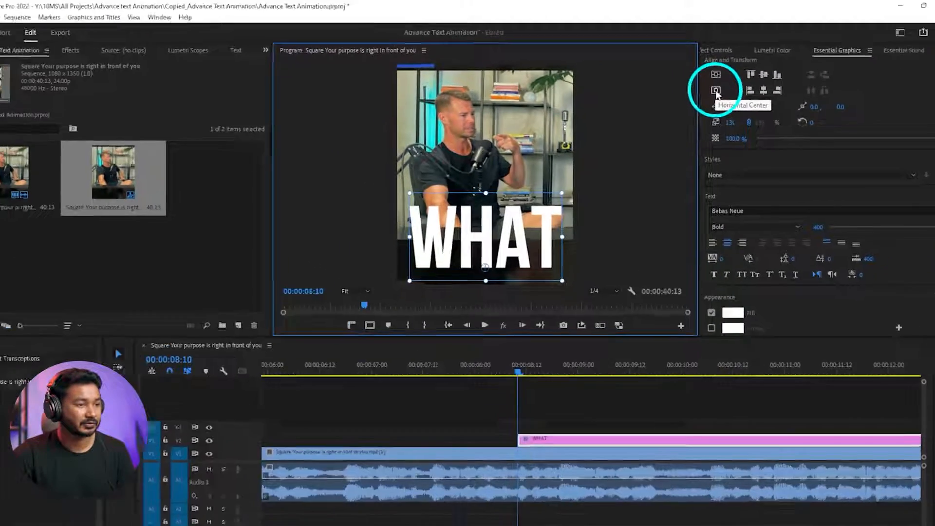
pyautogui.click(750, 129)
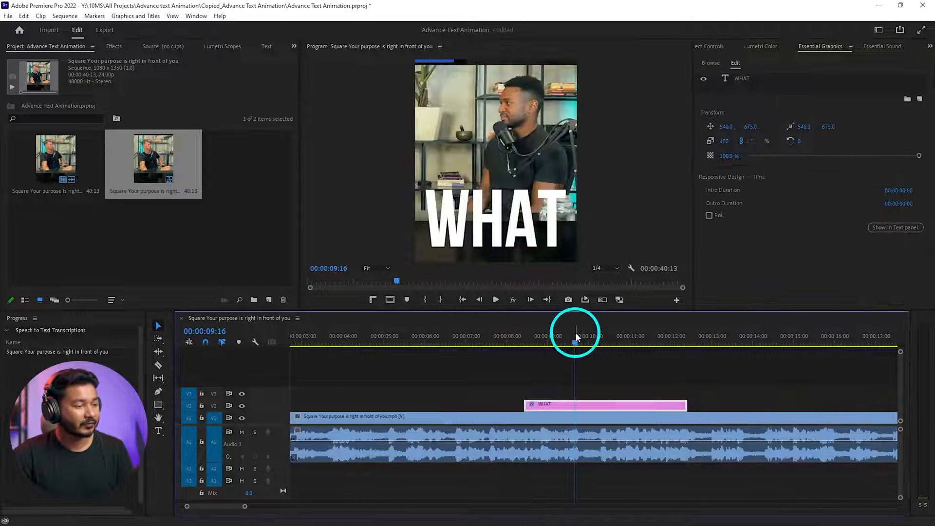
# - Play from 00:00:08:10 to check the timing and trim the end of the WHAT clip to 00:00:09:19
pyautogui.moveTo(576, 338); pyautogui.dragTo(523, 348)
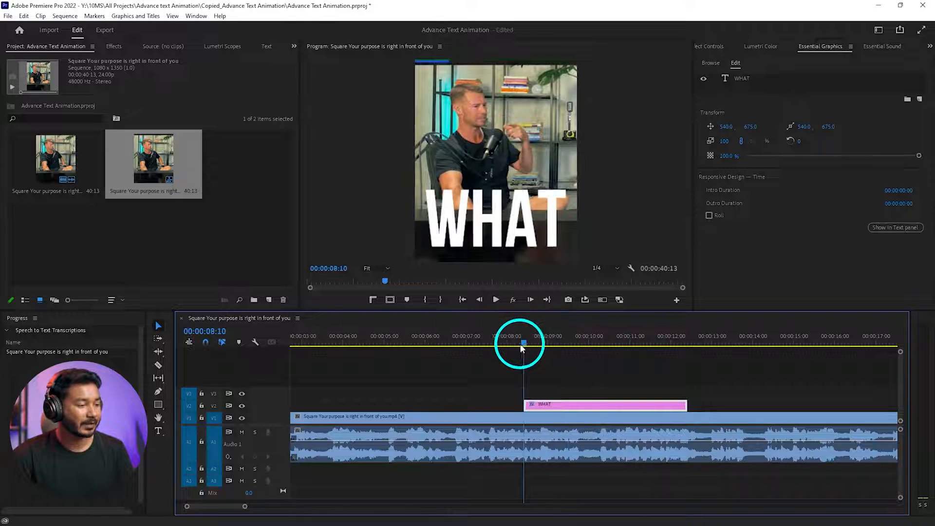
pyautogui.press('space')
pyautogui.press('space')
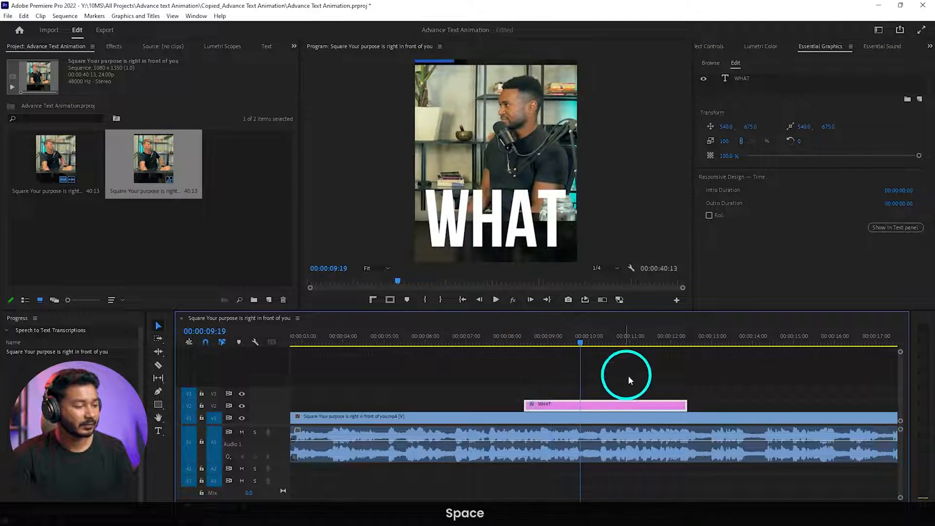
pyautogui.moveTo(683, 405); pyautogui.dragTo(580, 405)
# - Scrub the footage around the WHAT clip and bring the playhead back to 00:00:07:15
pyautogui.moveTo(512, 402); pyautogui.dragTo(575, 379)
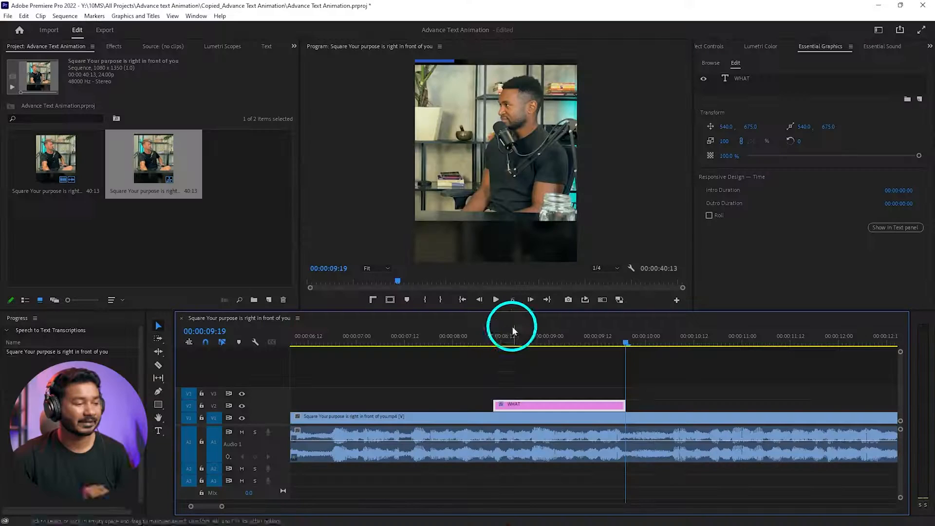
pyautogui.moveTo(511, 331); pyautogui.dragTo(571, 332)
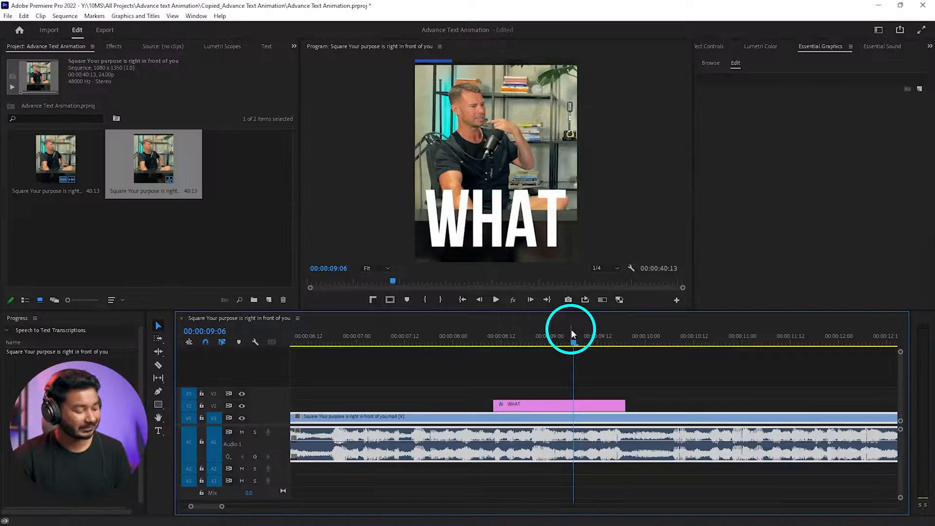
pyautogui.press('shift')
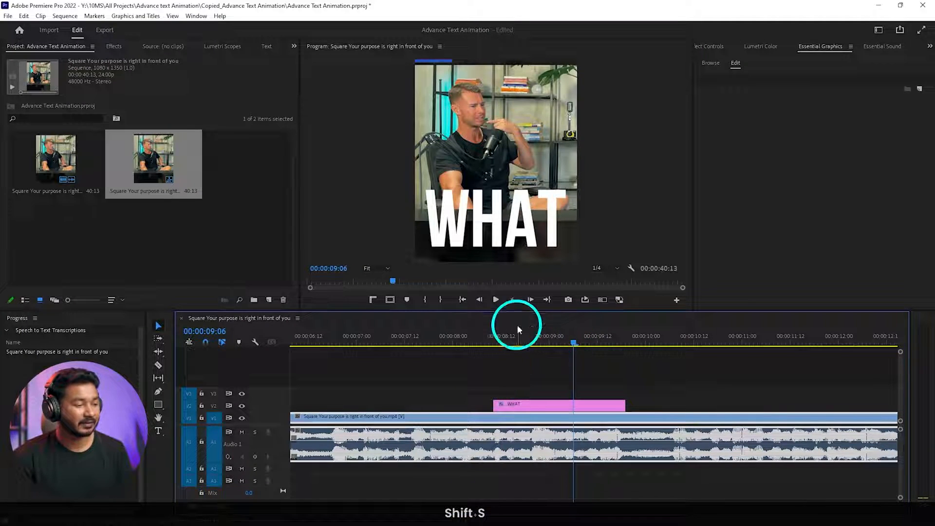
pyautogui.moveTo(519, 330); pyautogui.dragTo(452, 350)
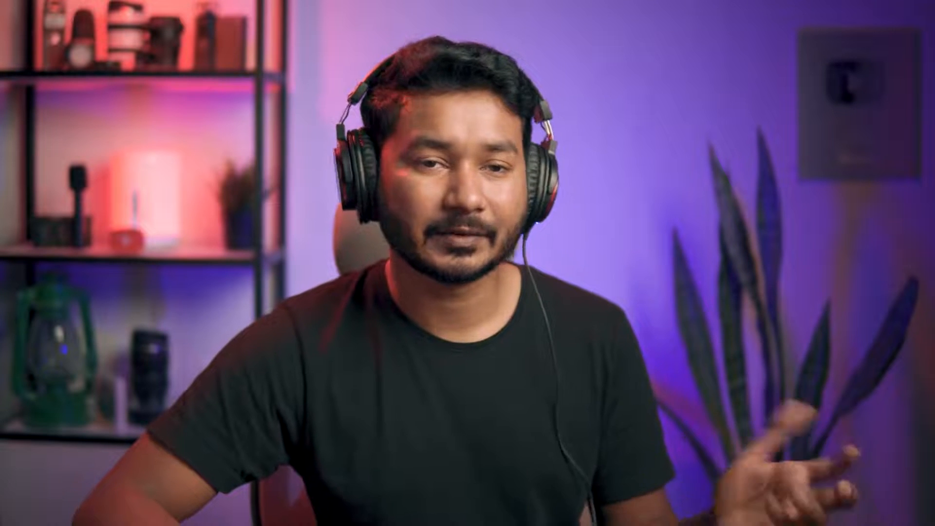
pyautogui.moveTo(451, 349); pyautogui.dragTo(371, 339)
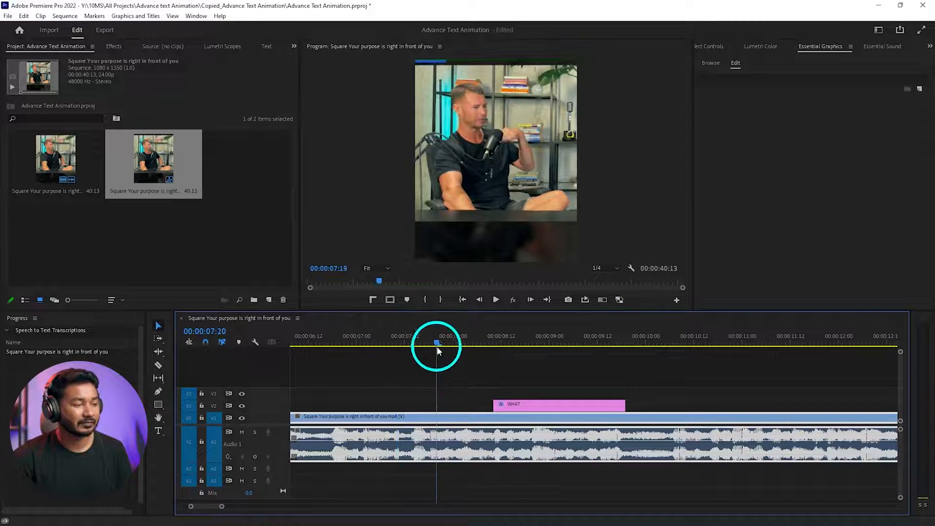
pyautogui.moveTo(437, 351); pyautogui.dragTo(422, 349)
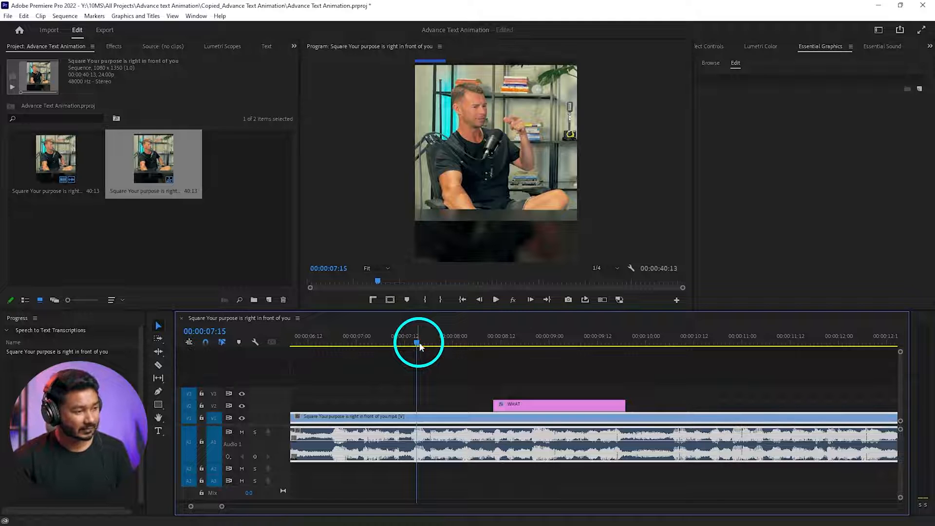
# - Toggle audio scrubbing, find where the second word begins, and split the WHAT clip there at 00:00:08:13
pyautogui.press('shift')
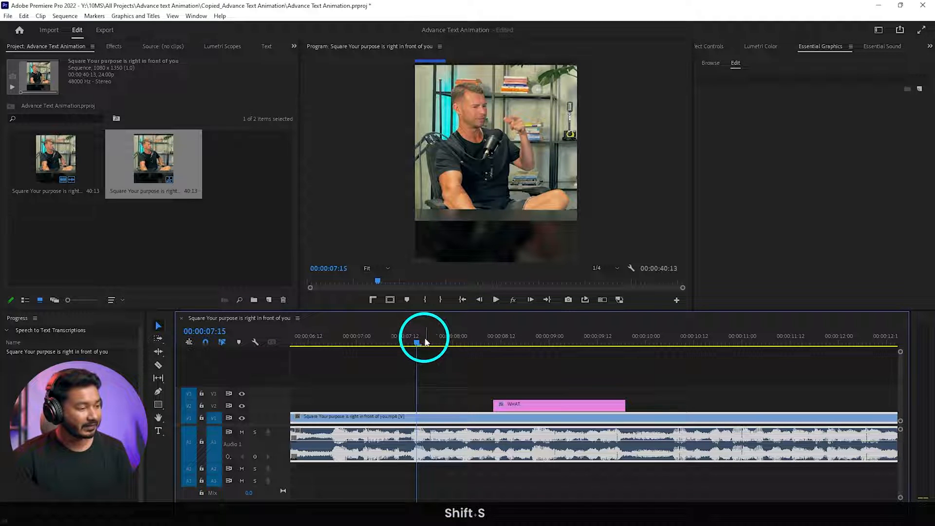
pyautogui.moveTo(425, 341); pyautogui.dragTo(468, 338)
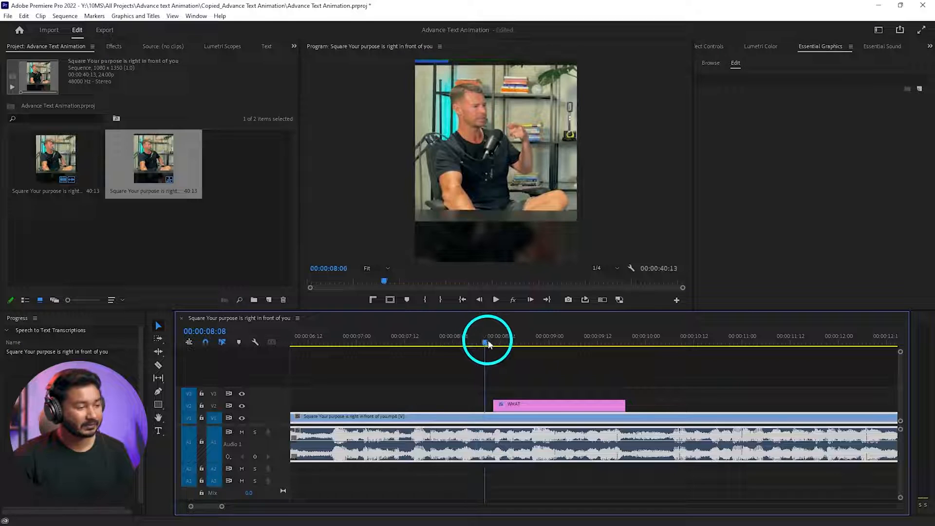
pyautogui.moveTo(487, 343); pyautogui.dragTo(508, 346)
pyautogui.press('space')
pyautogui.press('space')
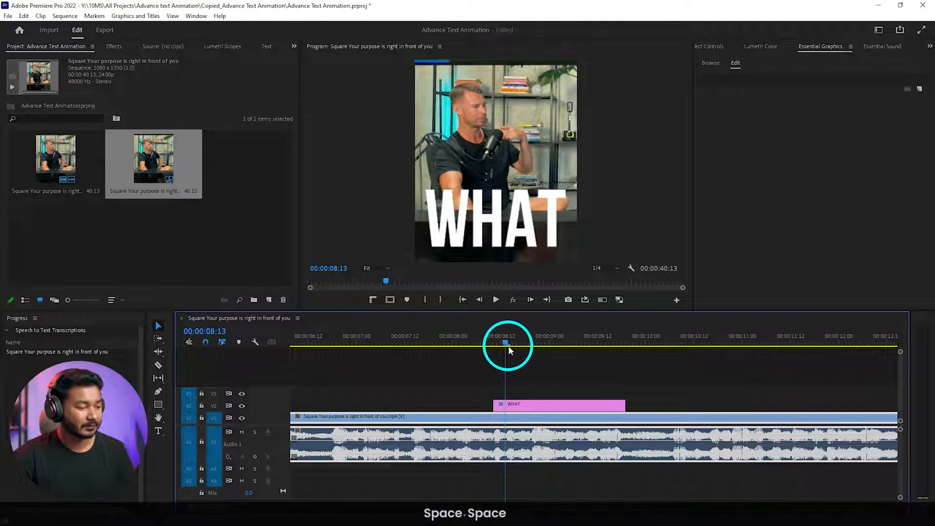
pyautogui.click(520, 405)
pyautogui.click(159, 365)
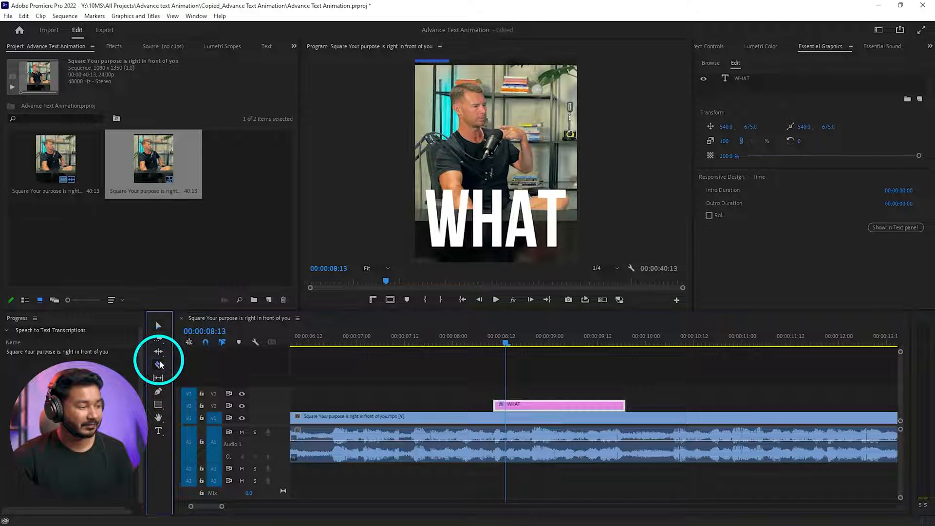
pyautogui.click(505, 406)
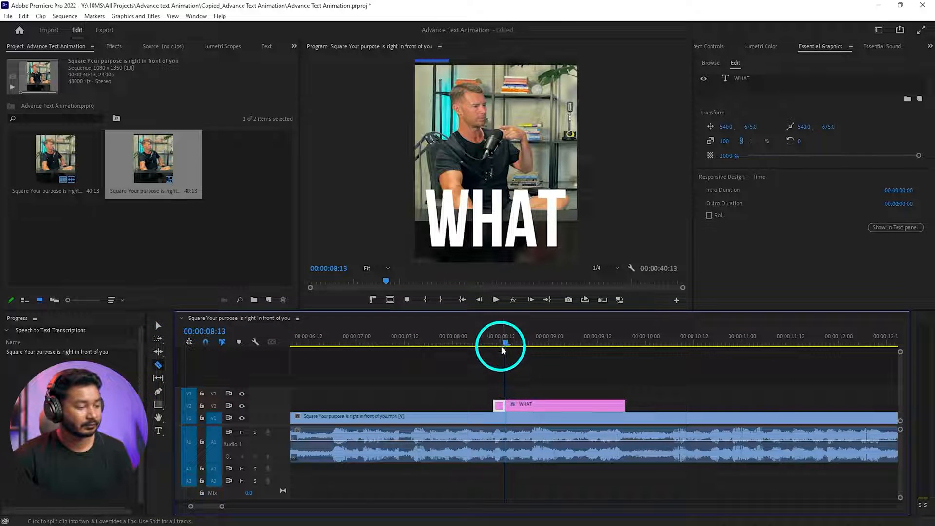
# - Split the rest of the WHAT clip at each following spoken word, from 00:00:08:16 through 00:00:09:10
pyautogui.moveTo(503, 350); pyautogui.dragTo(510, 345)
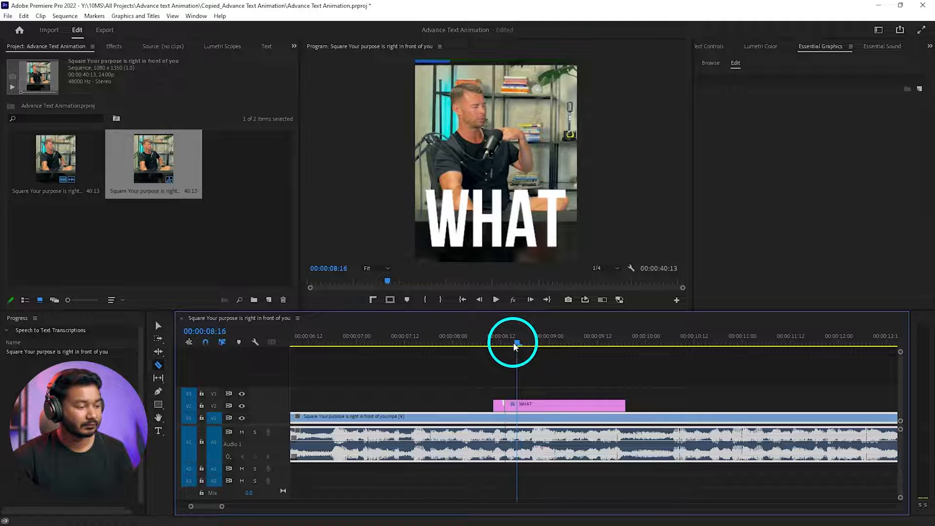
pyautogui.moveTo(518, 348); pyautogui.dragTo(570, 356)
pyautogui.click(551, 345)
pyautogui.moveTo(566, 347); pyautogui.dragTo(594, 343)
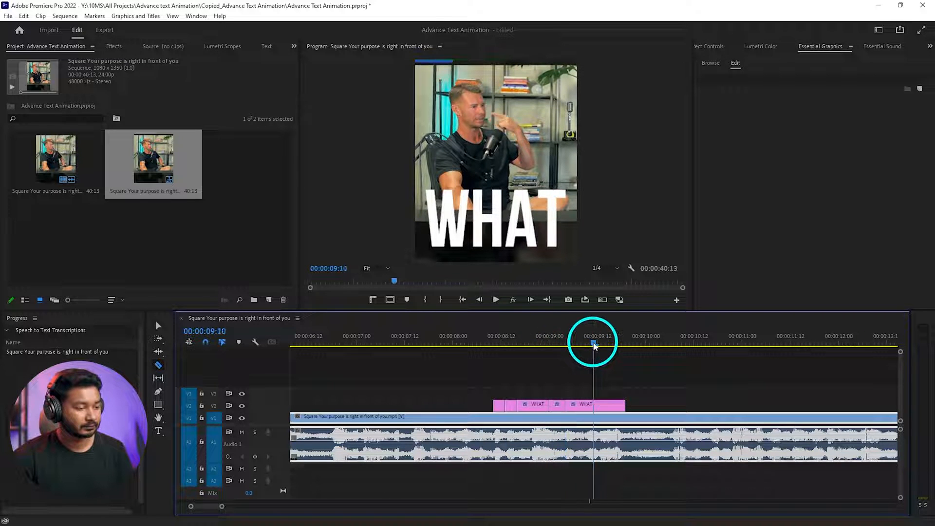
pyautogui.click(601, 409)
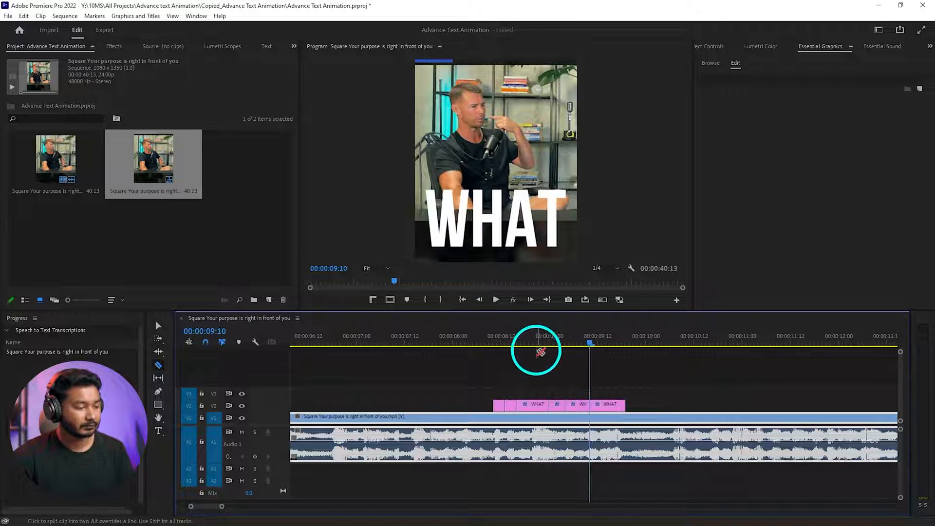
pyautogui.press('v')
# - Replace the text of the second WHAT segment with WE and the third segment with SAYS
pyautogui.click(505, 344)
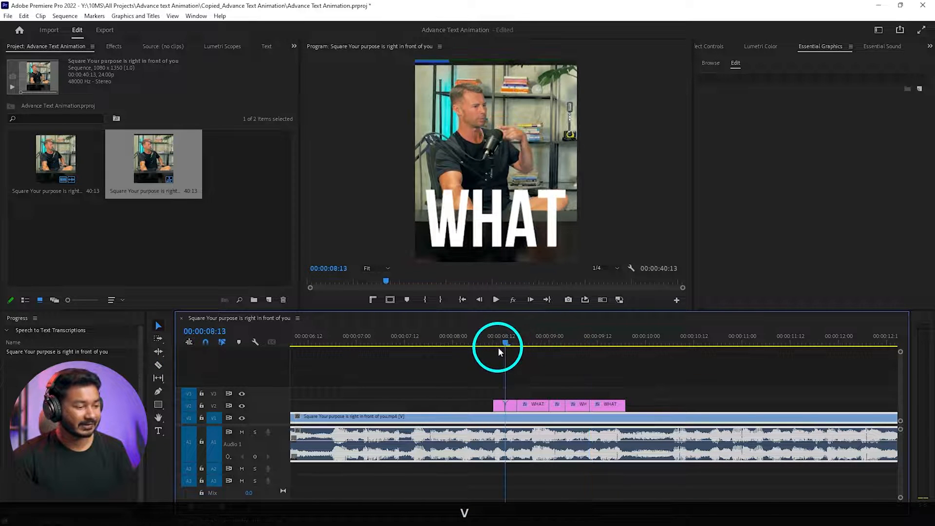
pyautogui.click(510, 405)
pyautogui.click(488, 226)
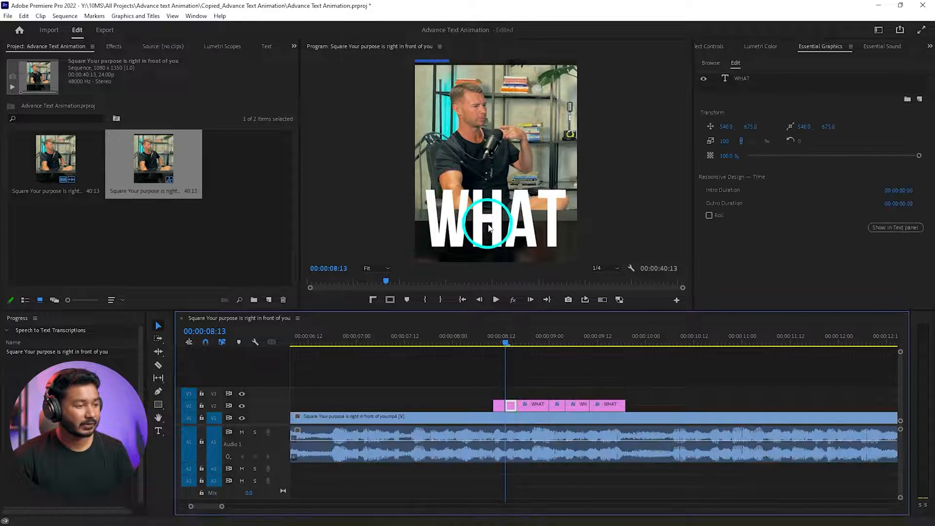
pyautogui.doubleClick(489, 227)
pyautogui.write('WE')
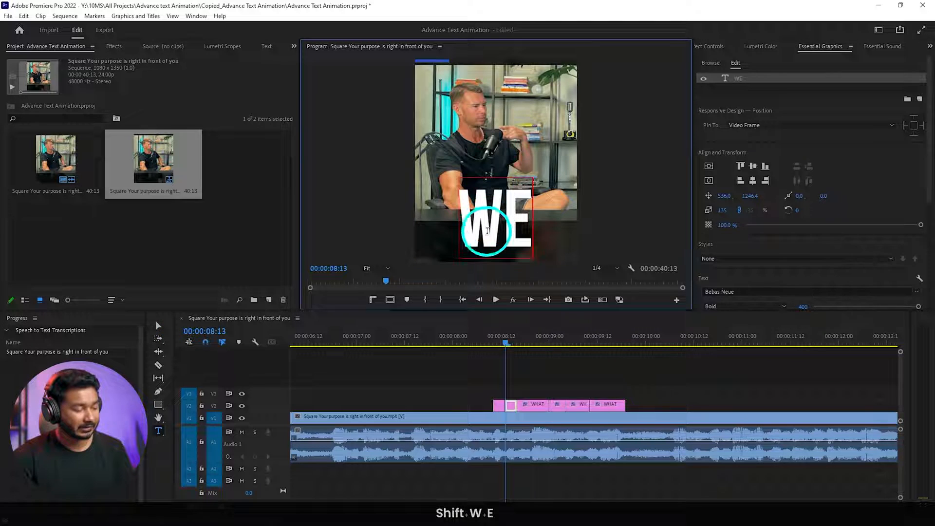
pyautogui.click(526, 343)
pyautogui.doubleClick(514, 203)
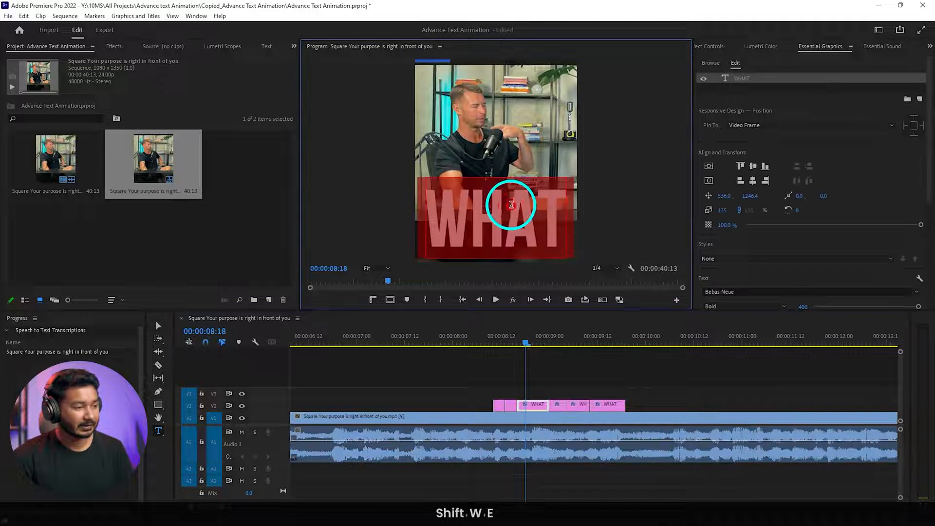
pyautogui.write('SAYS')
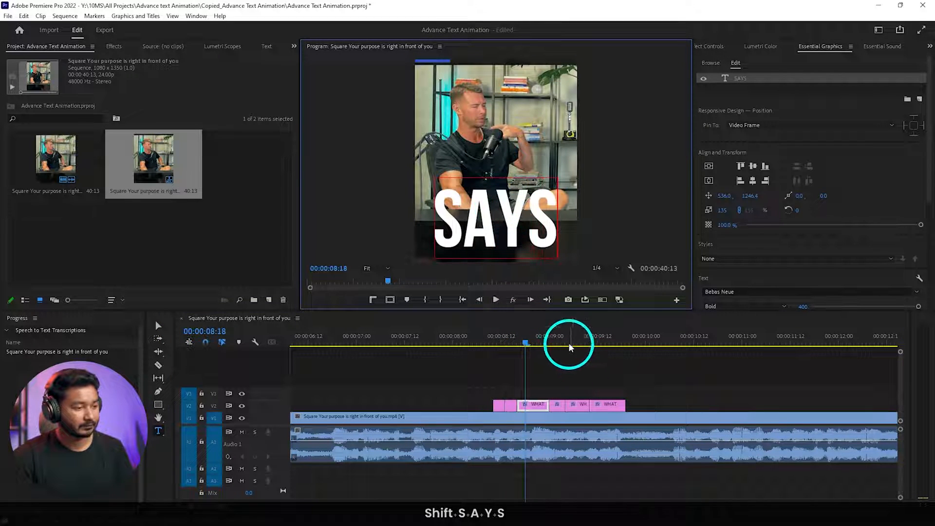
# - Replace the text of the fifth WHAT segment with WE and the last segment with SEE
pyautogui.moveTo(553, 337); pyautogui.dragTo(580, 341)
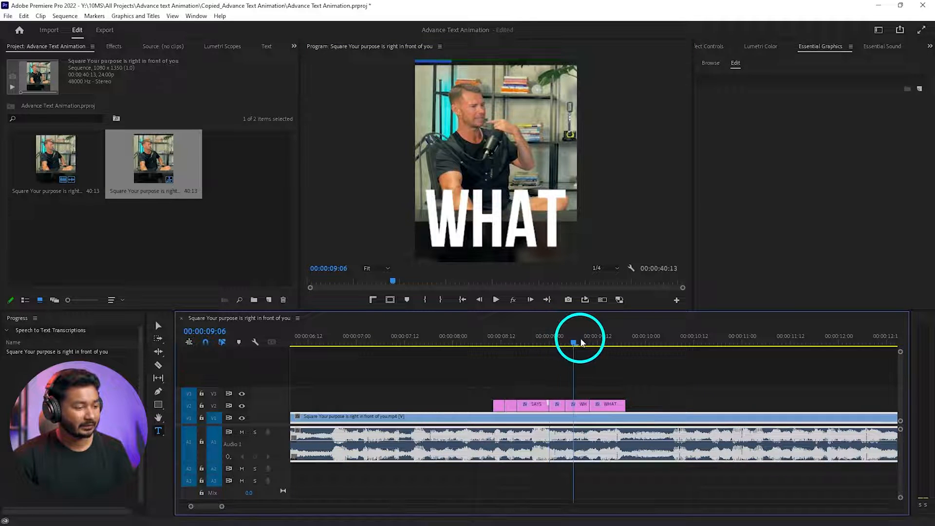
pyautogui.doubleClick(503, 215)
pyautogui.write('WE')
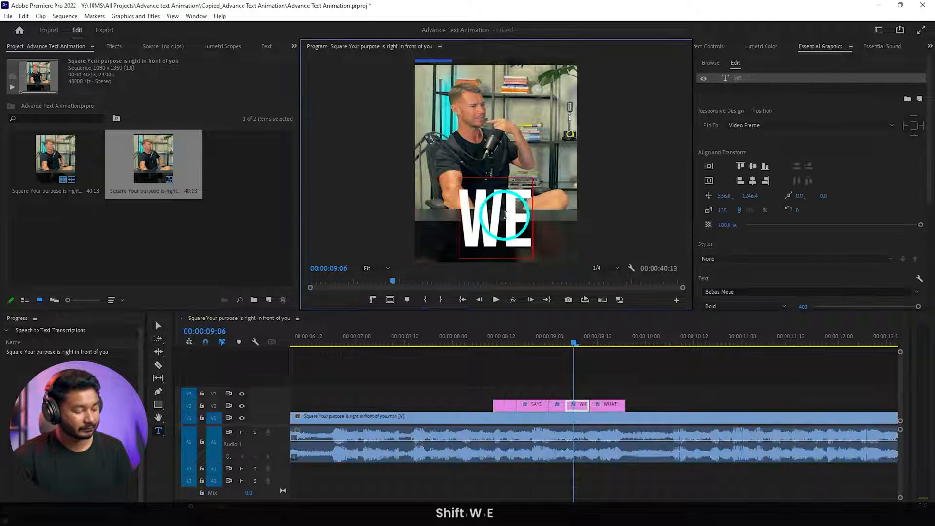
pyautogui.click(614, 336)
pyautogui.click(519, 232)
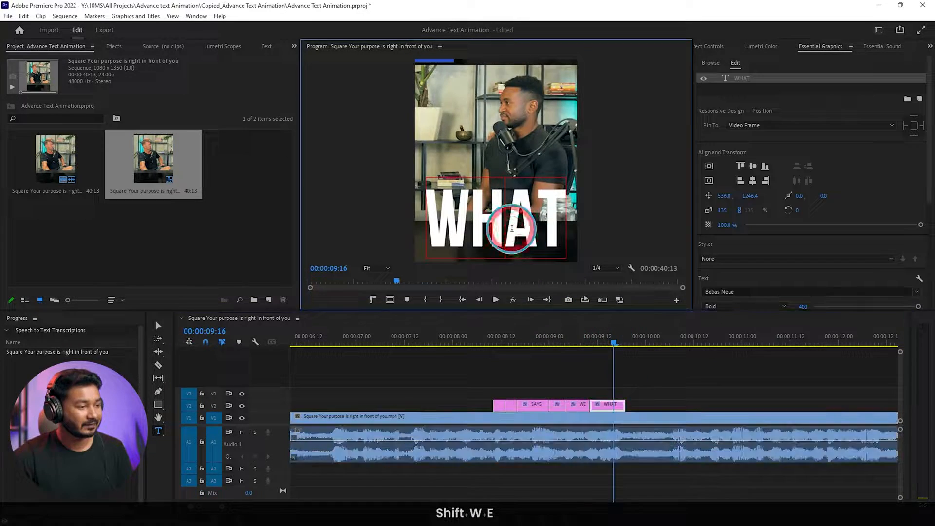
pyautogui.doubleClick(519, 232)
pyautogui.write('SEE')
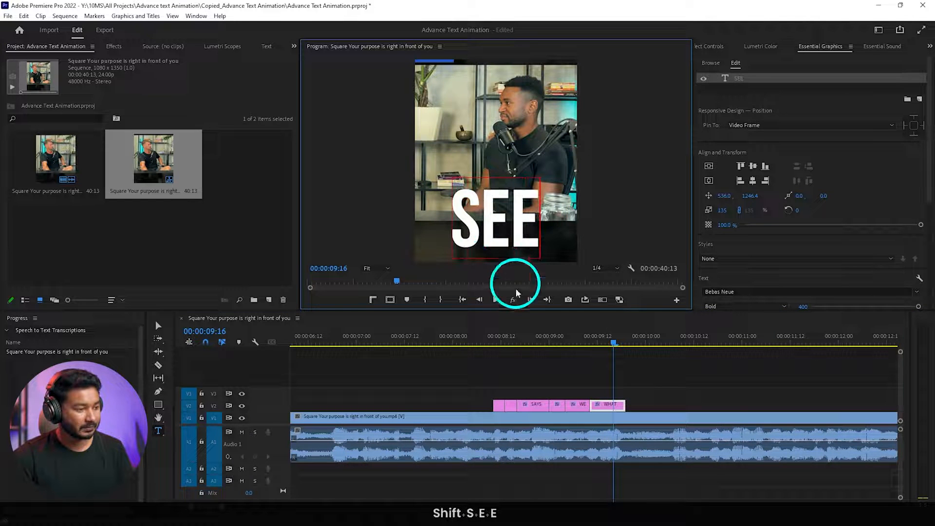
# - Play the word titles from 00:00:08:07 and again from 00:00:08:10 to check them against the speech
pyautogui.click(484, 329)
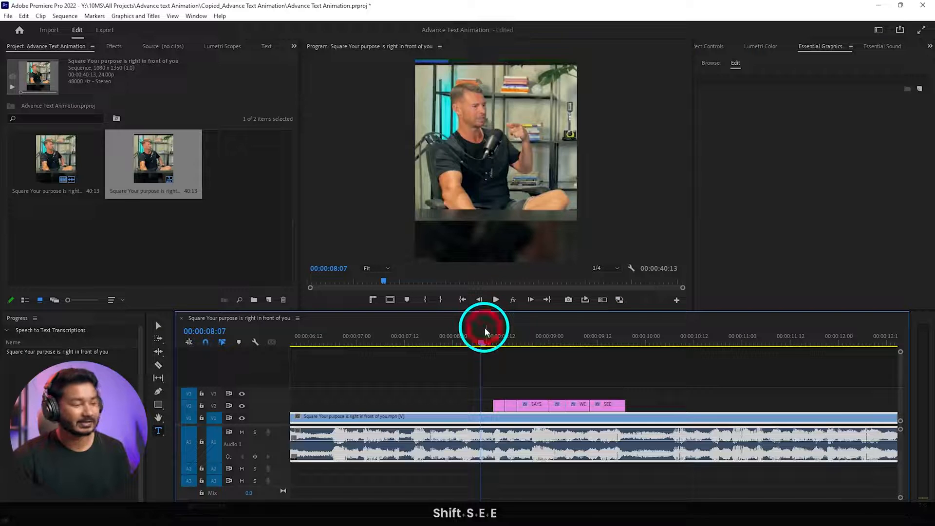
pyautogui.press('space')
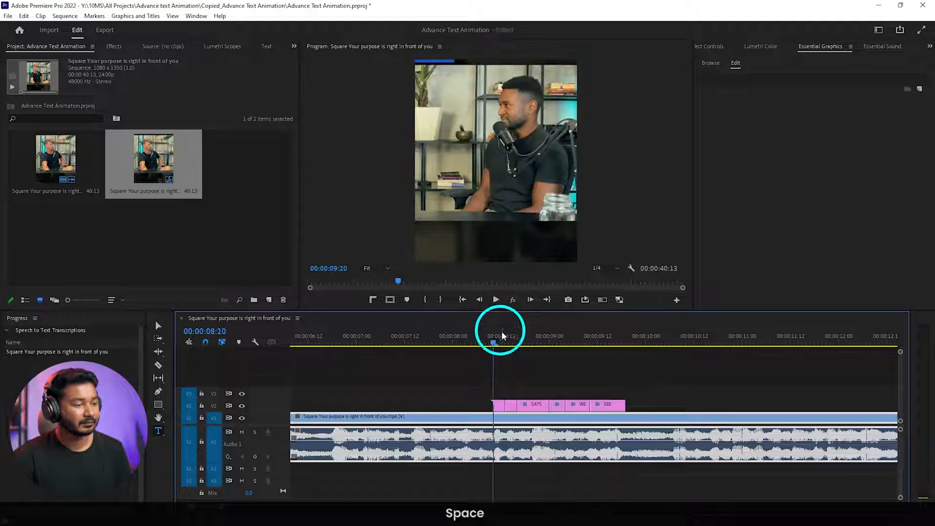
pyautogui.click(502, 331)
pyautogui.press('space')
# - Shift the cut between the second WHAT clip and the WE clip after it one frame later, leaving no gap
pyautogui.scroll(4, 554, 393)
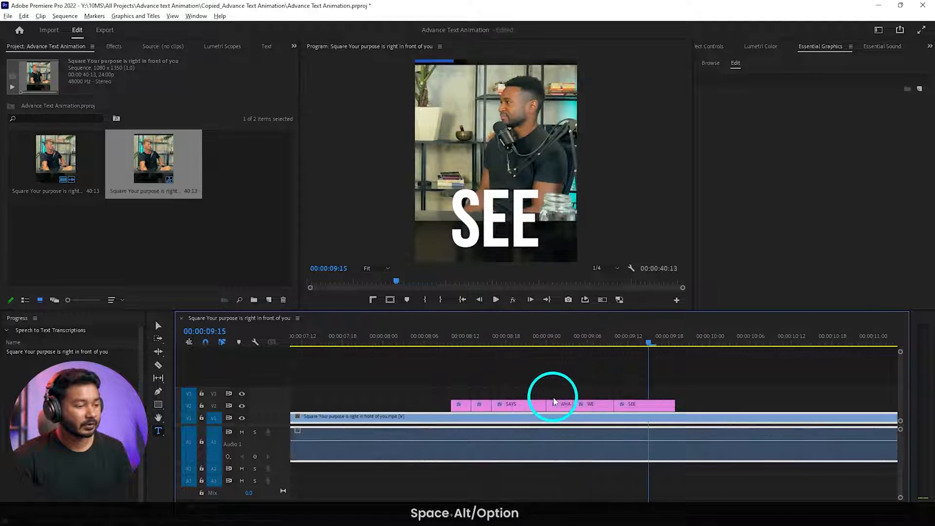
pyautogui.click(582, 404)
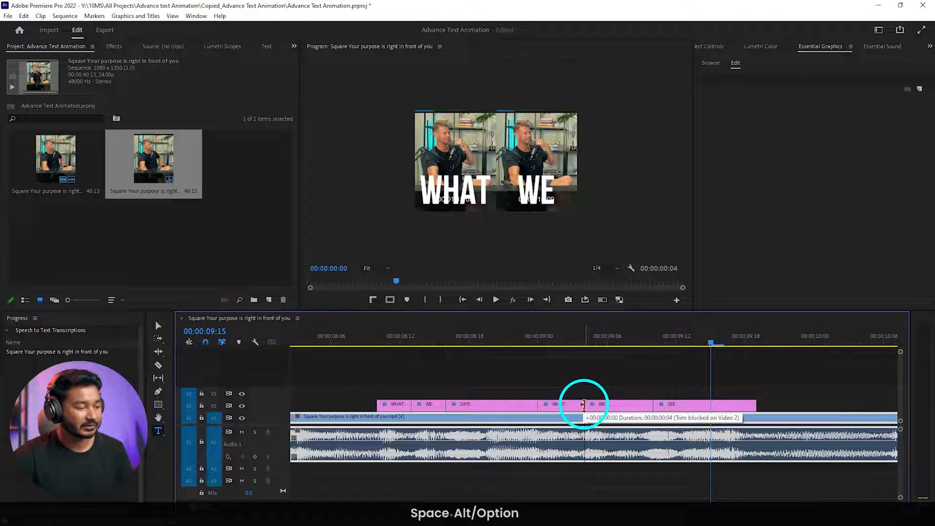
pyautogui.moveTo(584, 404); pyautogui.dragTo(594, 404)
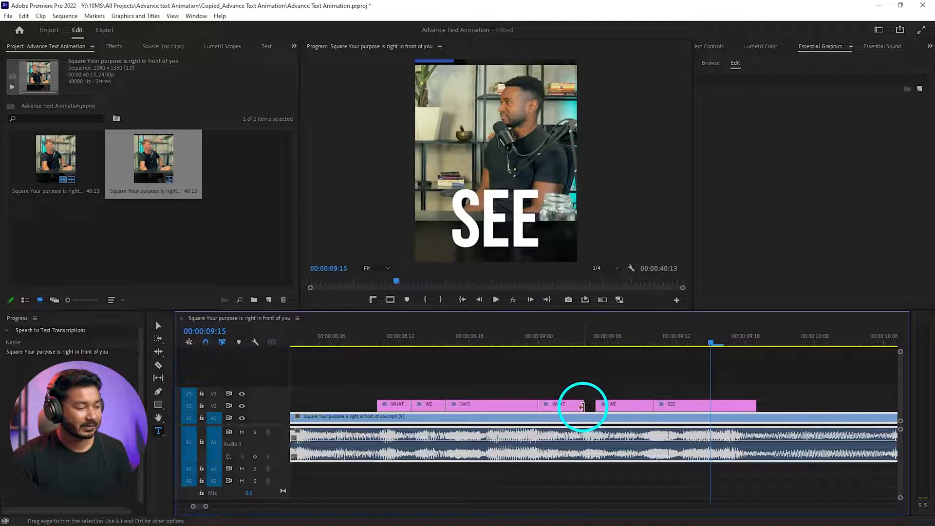
pyautogui.scroll(-4, 590, 403)
# - Replay the title sequence from 00:00:08:10 to check the adjusted cut
pyautogui.click(488, 335)
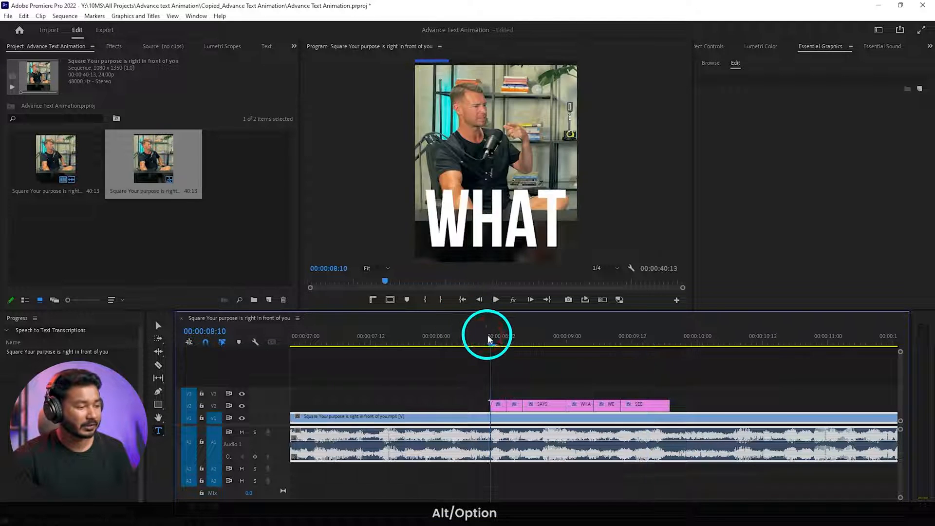
pyautogui.press('space')
pyautogui.press('space')
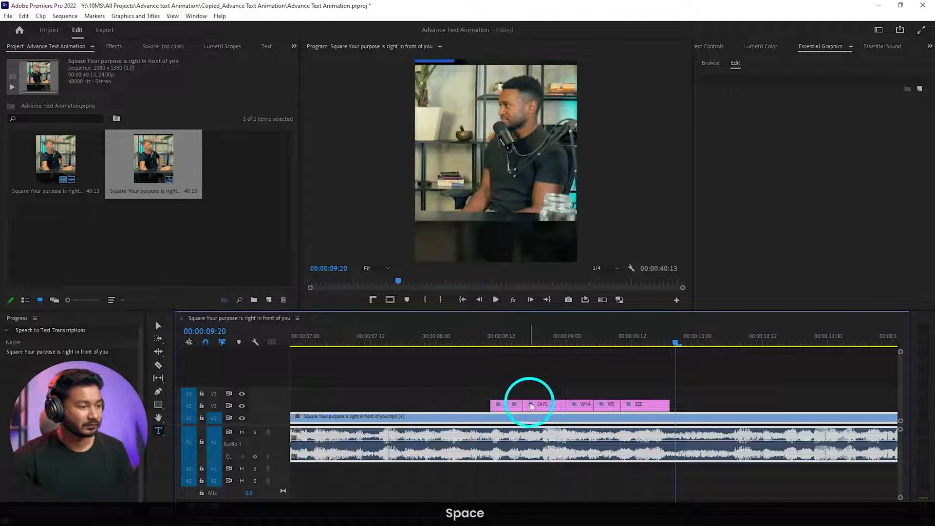
# - Set the fill colour of the SAYS text to red F24343
pyautogui.scroll(-3, 540, 397)
pyautogui.scroll(2, 533, 405)
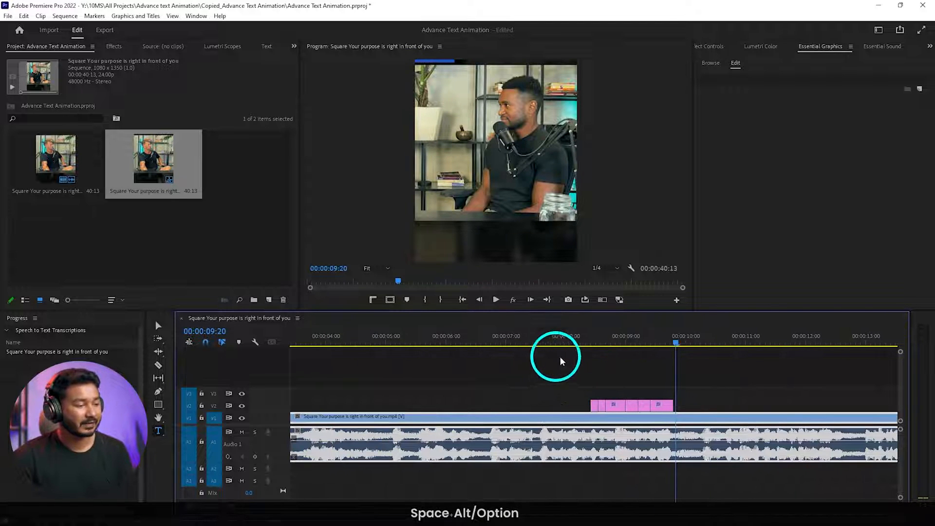
pyautogui.click(606, 351)
pyautogui.click(614, 405)
pyautogui.click(512, 224)
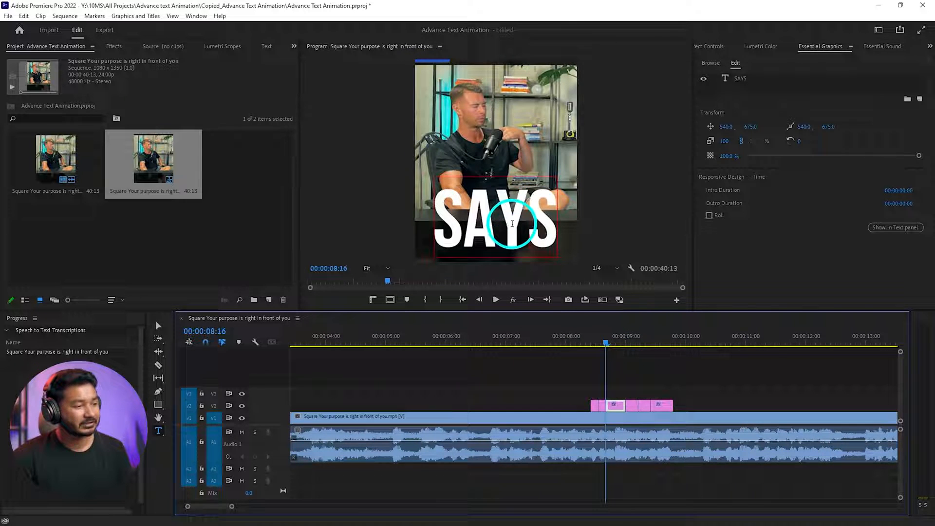
pyautogui.doubleClick(512, 223)
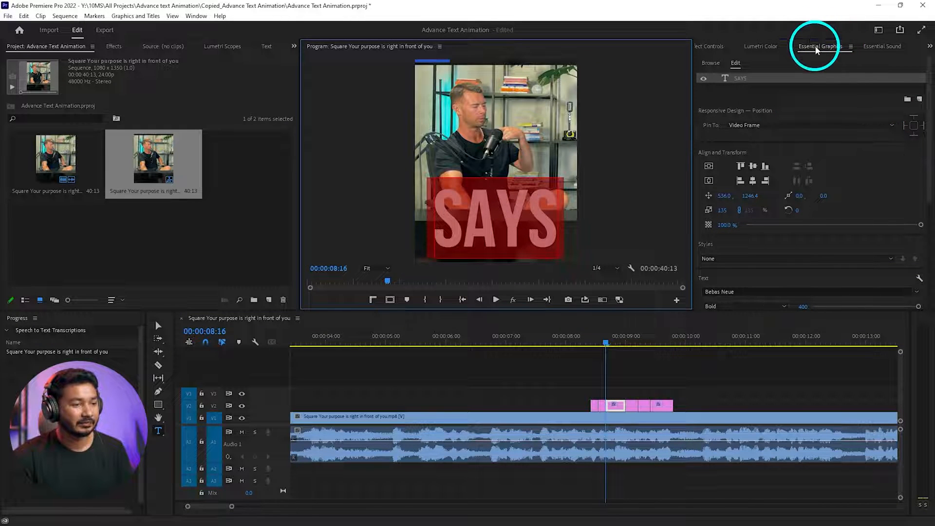
pyautogui.scroll(-5, 855, 151)
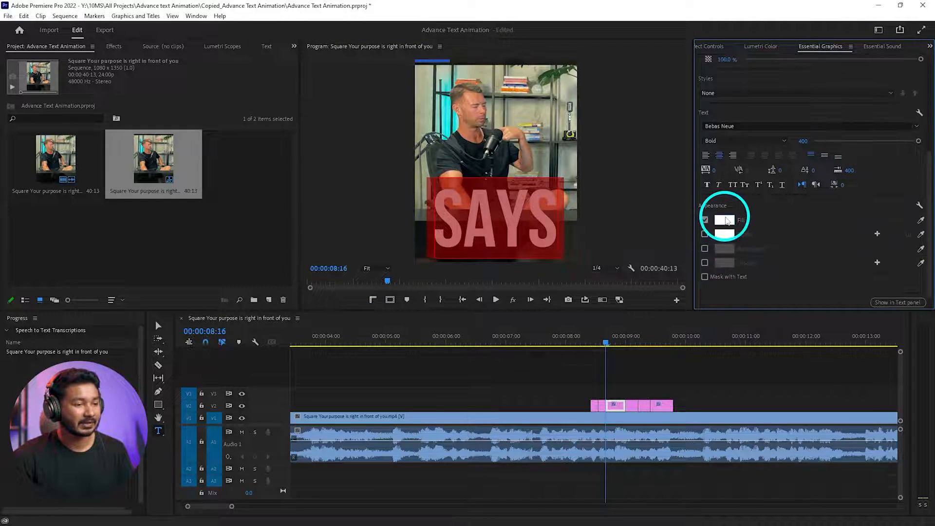
pyautogui.click(725, 220)
pyautogui.moveTo(487, 222); pyautogui.dragTo(489, 212)
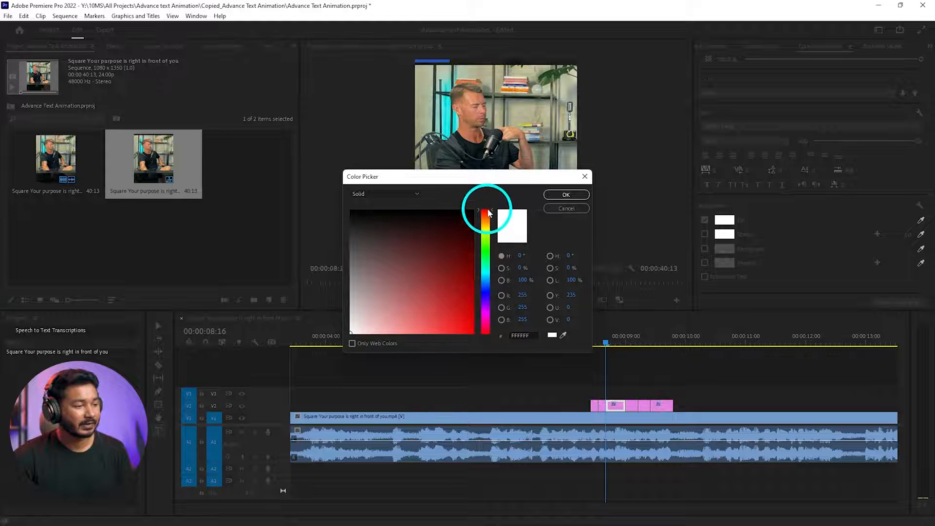
pyautogui.moveTo(460, 320)
pyautogui.mouseDown()
pyautogui.moveTo(439, 310)
pyautogui.moveTo(439, 324)
pyautogui.mouseUp()
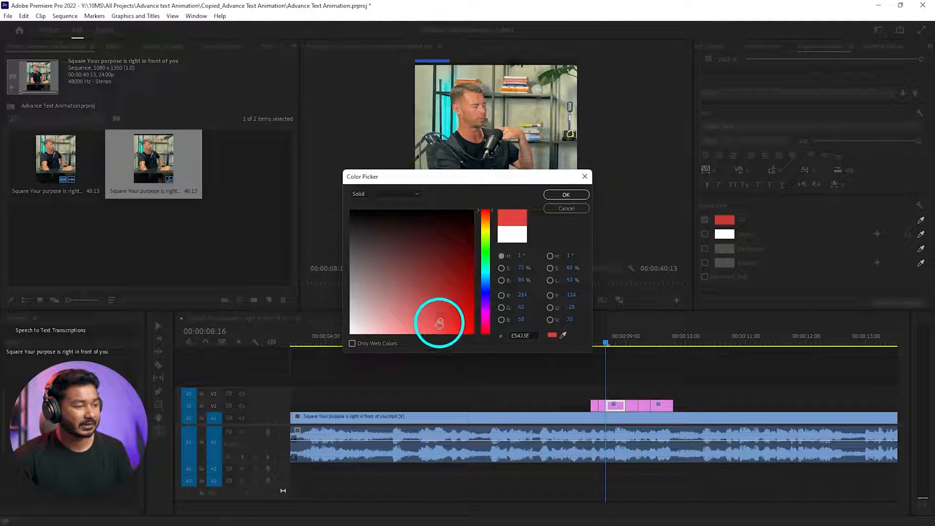
pyautogui.moveTo(488, 289); pyautogui.dragTo(484, 331)
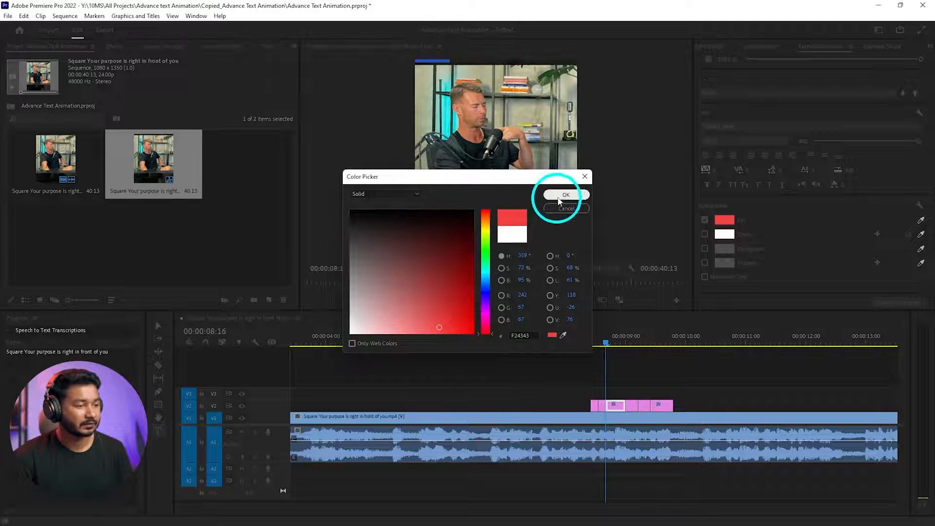
pyautogui.click(565, 195)
# - Set the fill colour of the SEE text to teal 299BA2 and replay the word titles
pyautogui.click(652, 335)
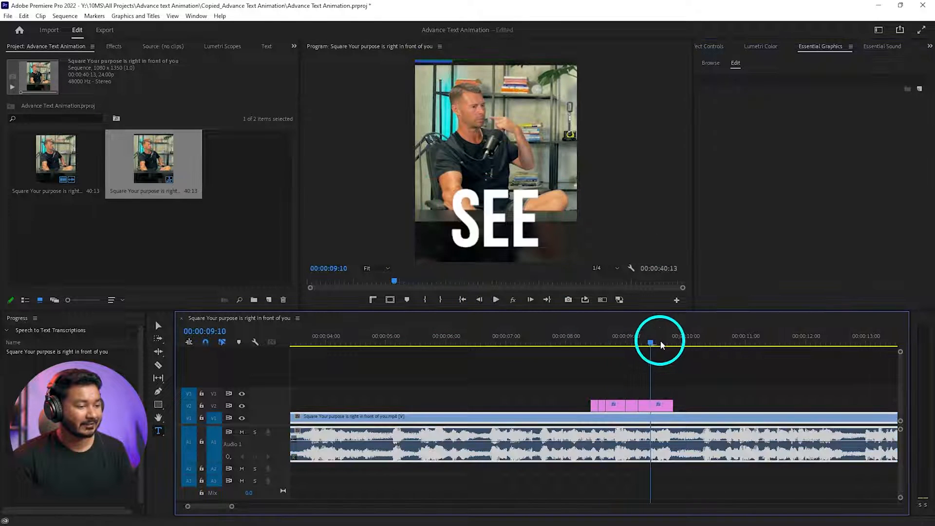
pyautogui.click(658, 387)
pyautogui.click(660, 404)
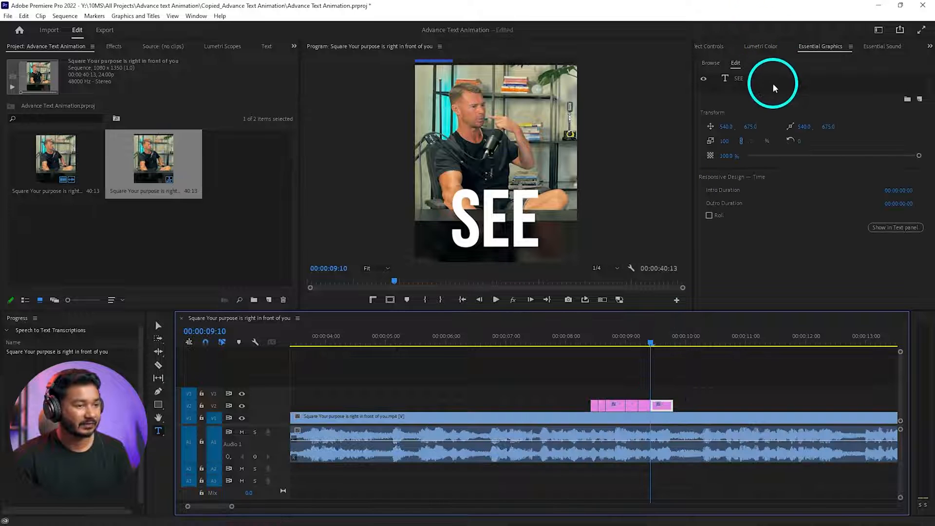
pyautogui.click(768, 78)
pyautogui.scroll(-5, 768, 255)
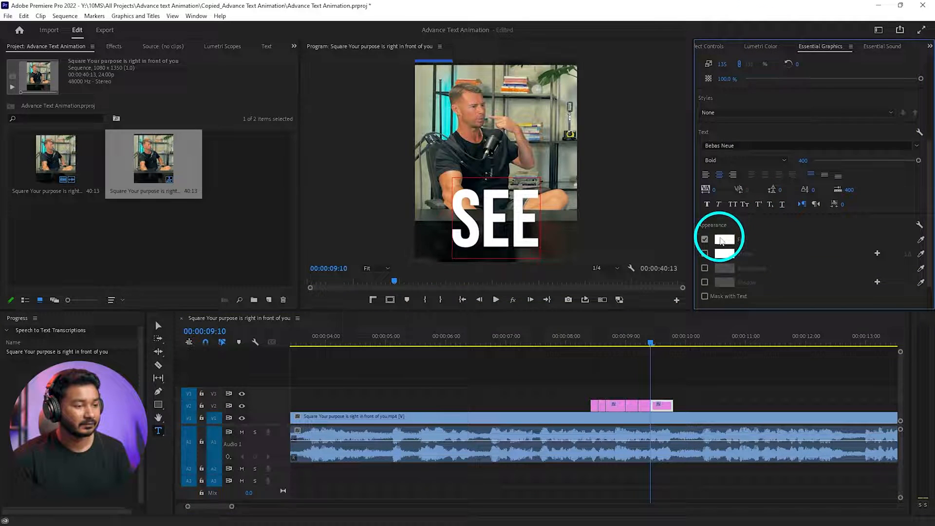
pyautogui.click(723, 240)
pyautogui.moveTo(484, 273); pyautogui.dragTo(487, 267)
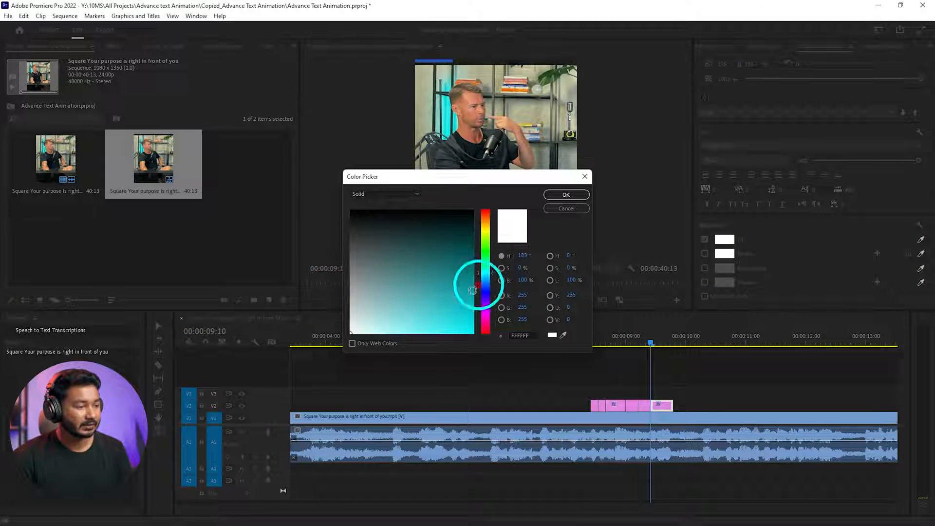
pyautogui.click(566, 195)
pyautogui.click(579, 336)
pyautogui.press('space')
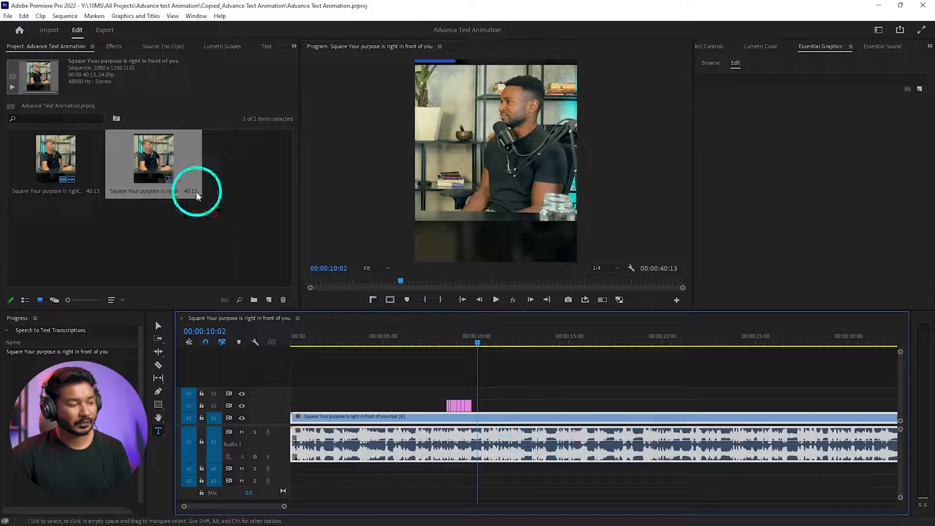
pyautogui.click(153, 168)
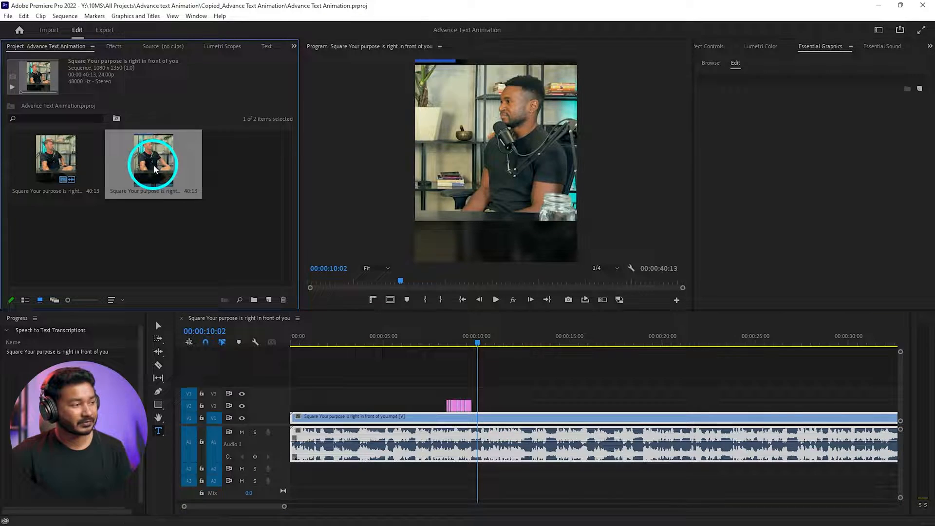
pyautogui.rightClick(153, 165)
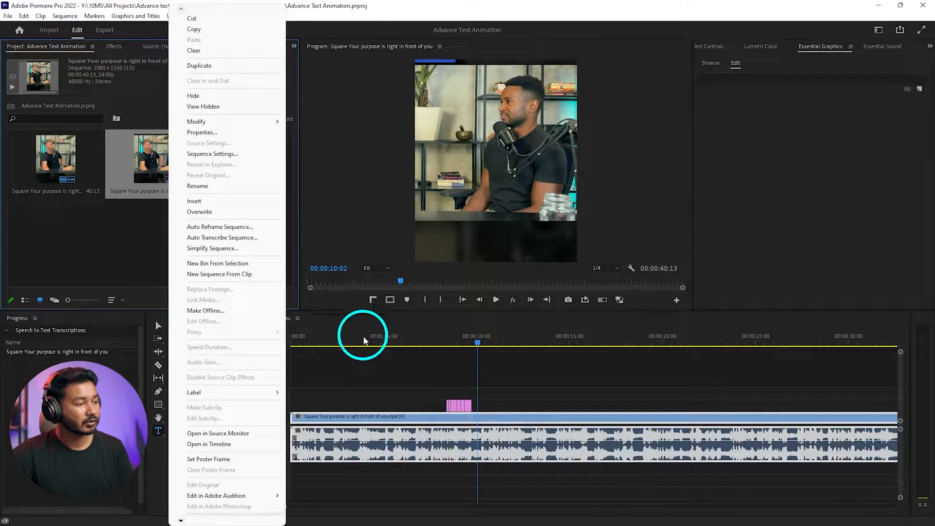
pyautogui.click(365, 370)
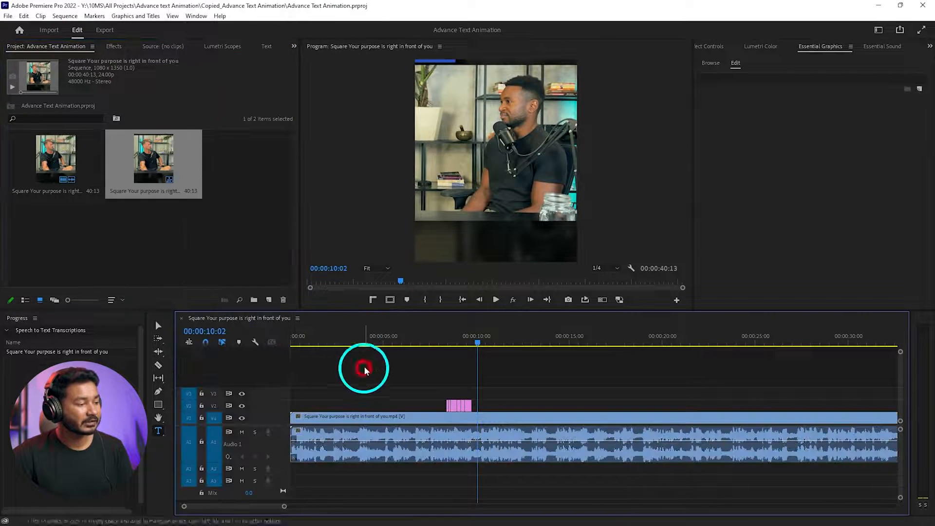
# - Bring up the transcript view for the square interview sequence
pyautogui.click(197, 18)
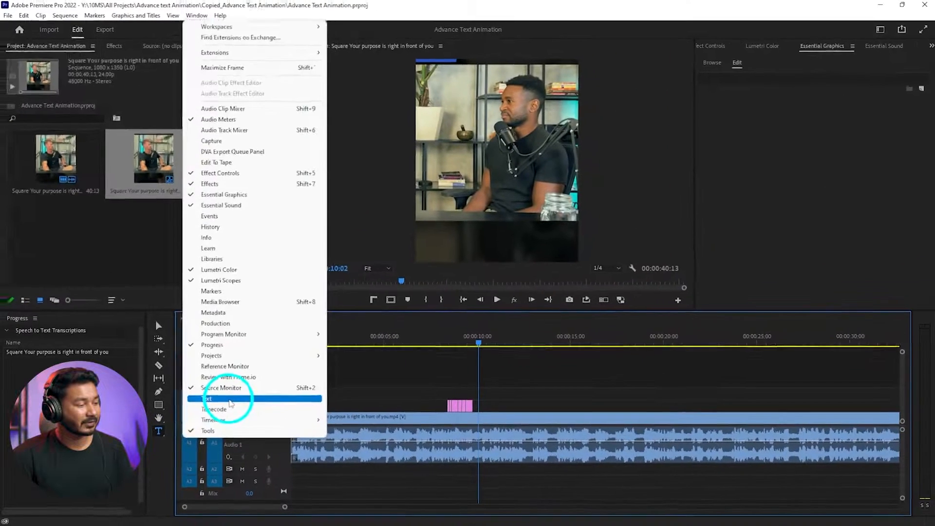
pyautogui.click(231, 402)
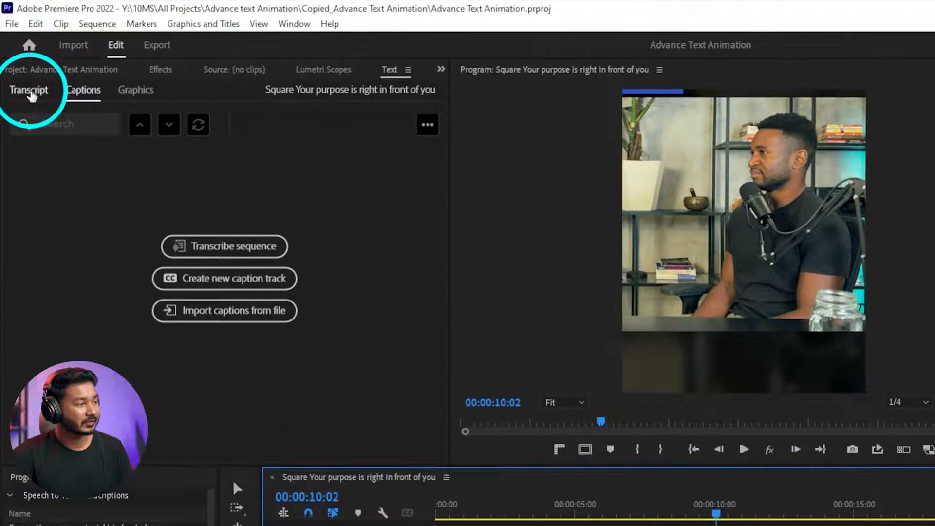
pyautogui.click(20, 61)
pyautogui.click(30, 91)
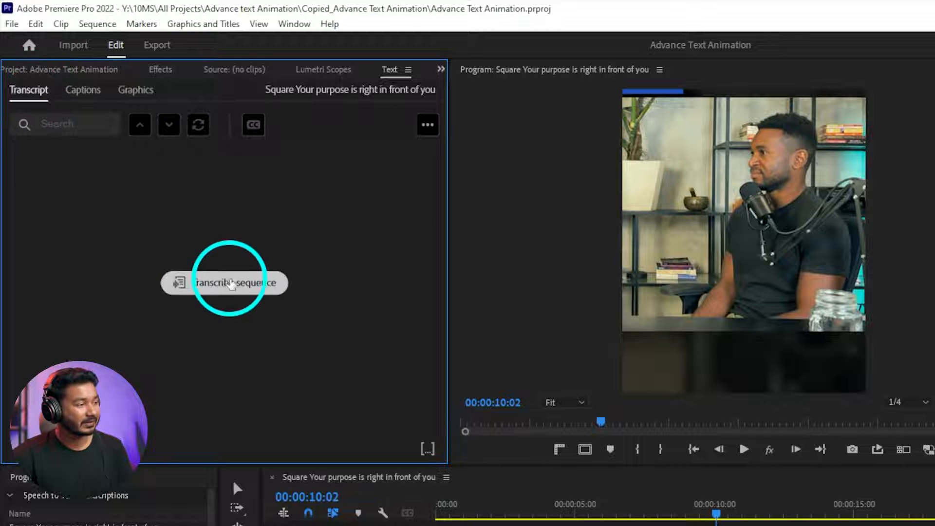
pyautogui.click(279, 298)
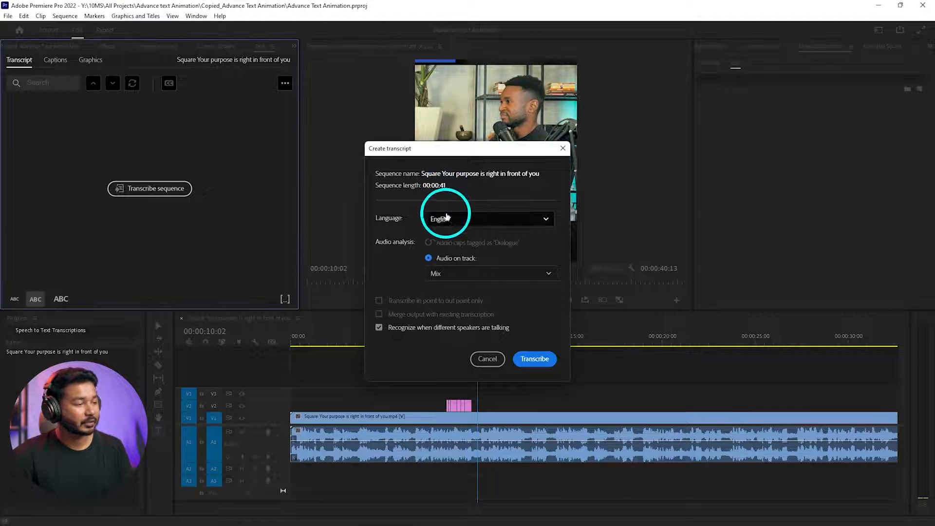
pyautogui.click(487, 222)
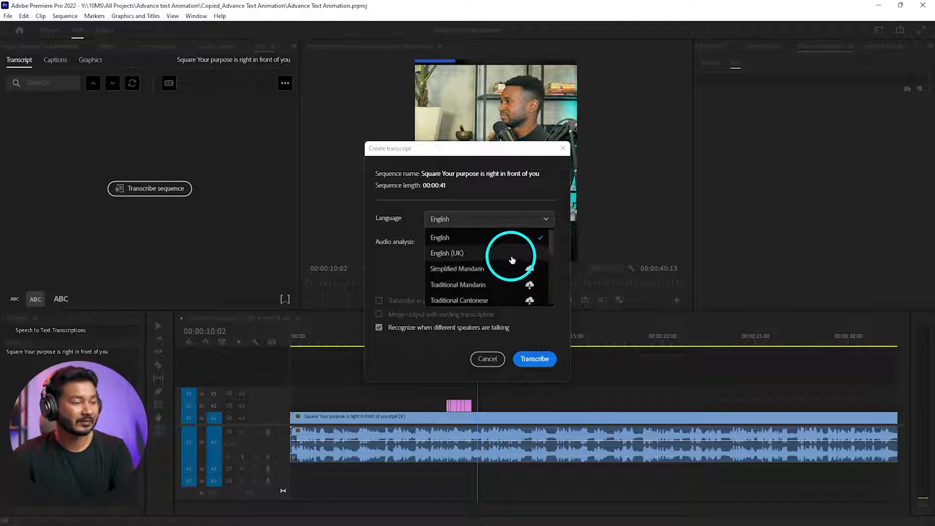
pyautogui.scroll(-5, 512, 259)
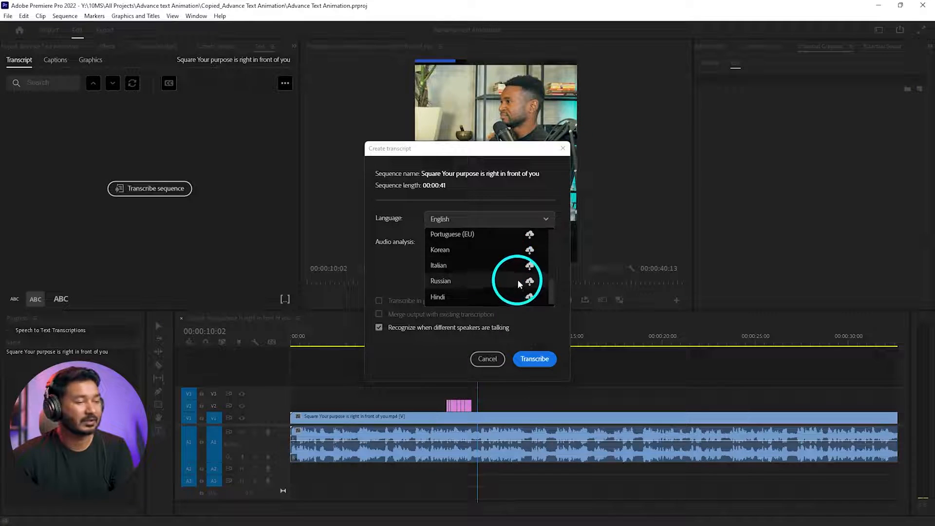
pyautogui.scroll(3, 511, 280)
pyautogui.click(448, 241)
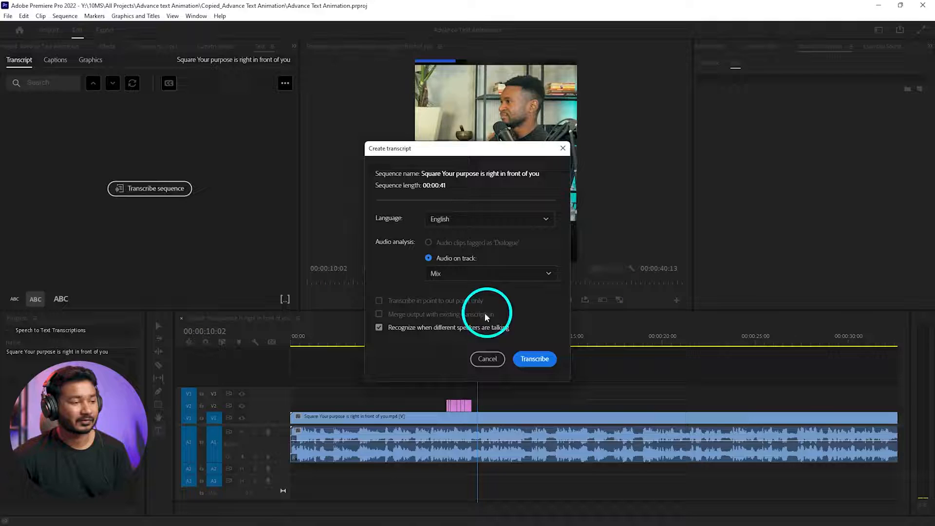
pyautogui.click(487, 360)
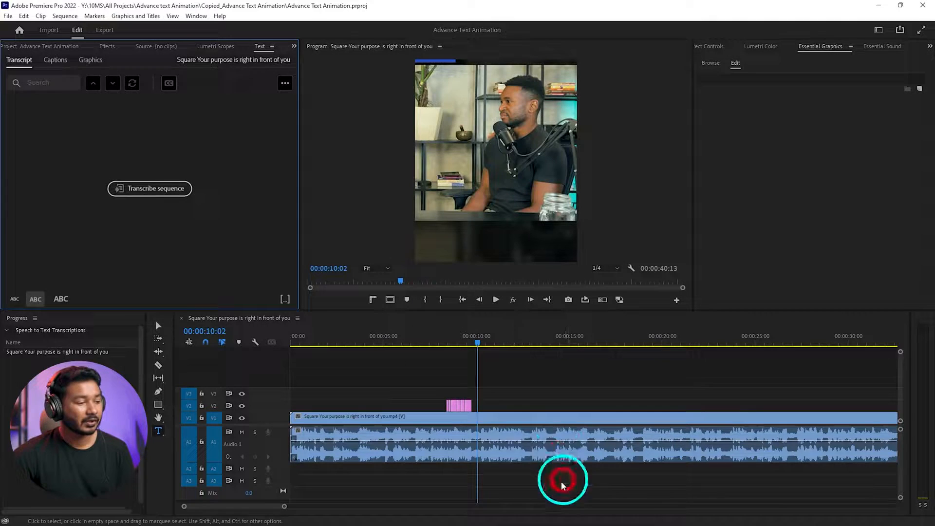
# - Tag the interview clip's audio as Dialogue
pyautogui.click(496, 459)
pyautogui.click(883, 45)
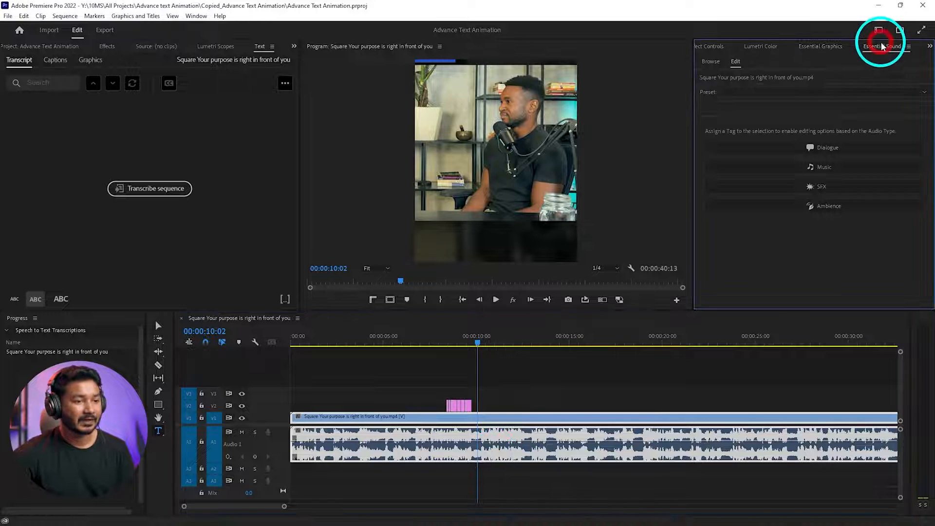
pyautogui.click(830, 148)
# - Transcribe the sequence in English from the Audio 1 track, with recognition of different speakers enabled
pyautogui.click(150, 189)
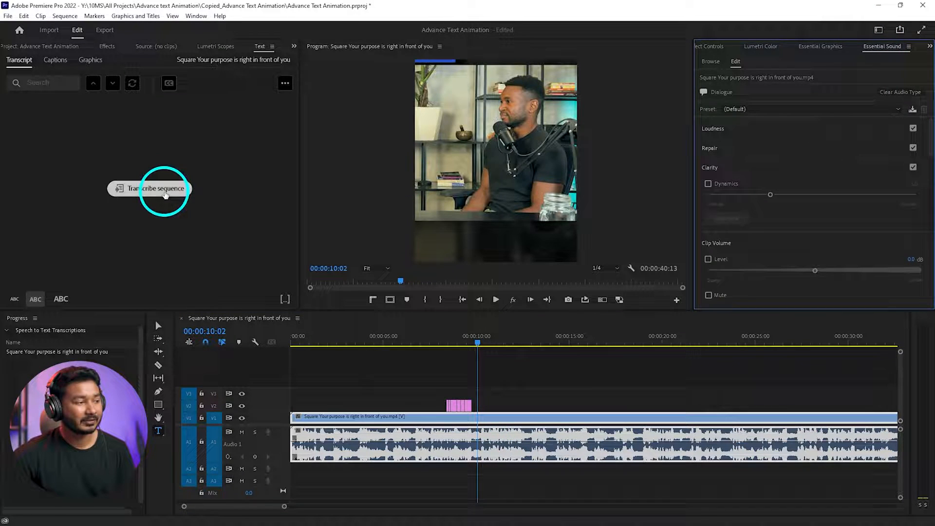
pyautogui.click(482, 260)
pyautogui.click(449, 245)
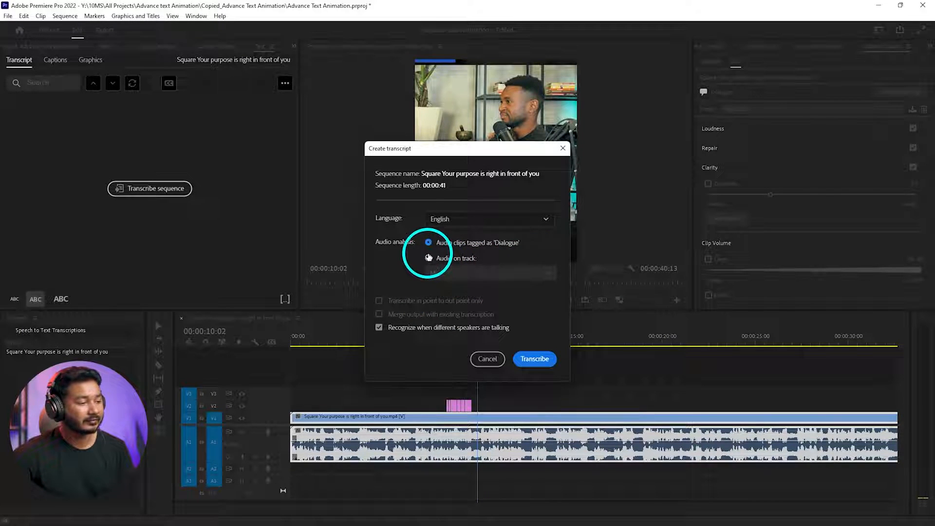
pyautogui.click(428, 257)
pyautogui.click(490, 283)
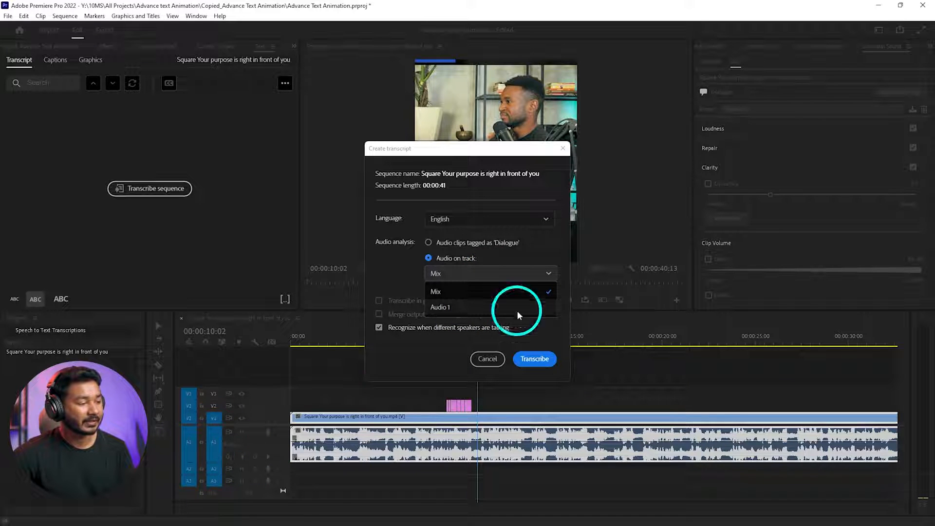
pyautogui.click(460, 307)
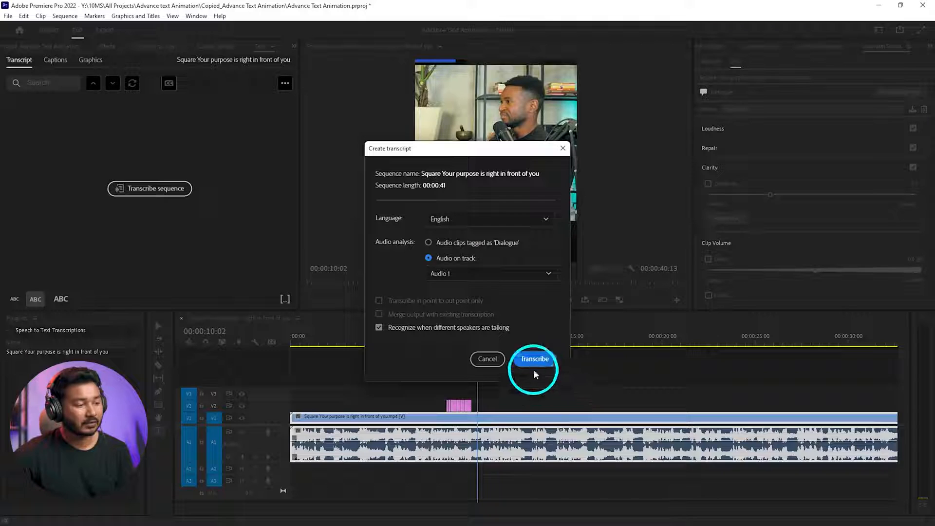
pyautogui.click(534, 361)
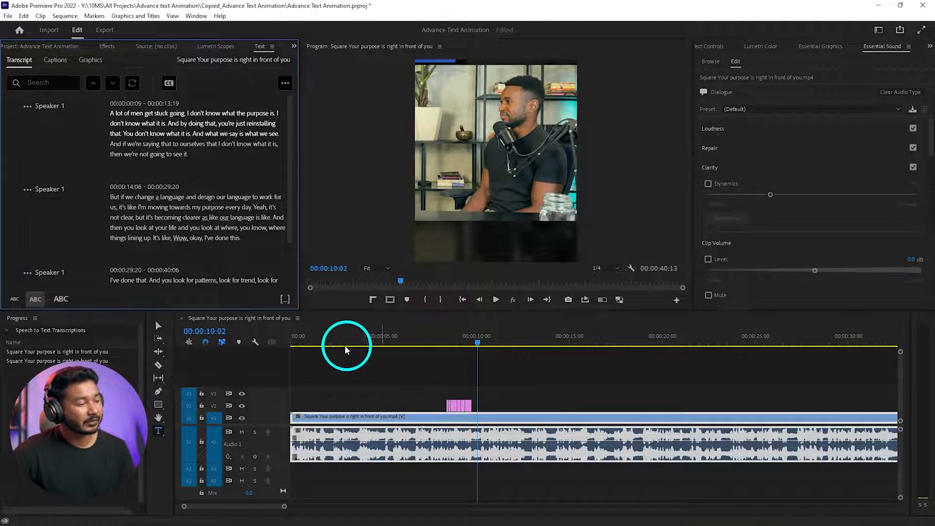
# - Play the sequence from the start to check the transcript against the speech, and return the playhead to 00:00:05:01
pyautogui.moveTo(340, 341); pyautogui.dragTo(271, 342)
pyautogui.press('space')
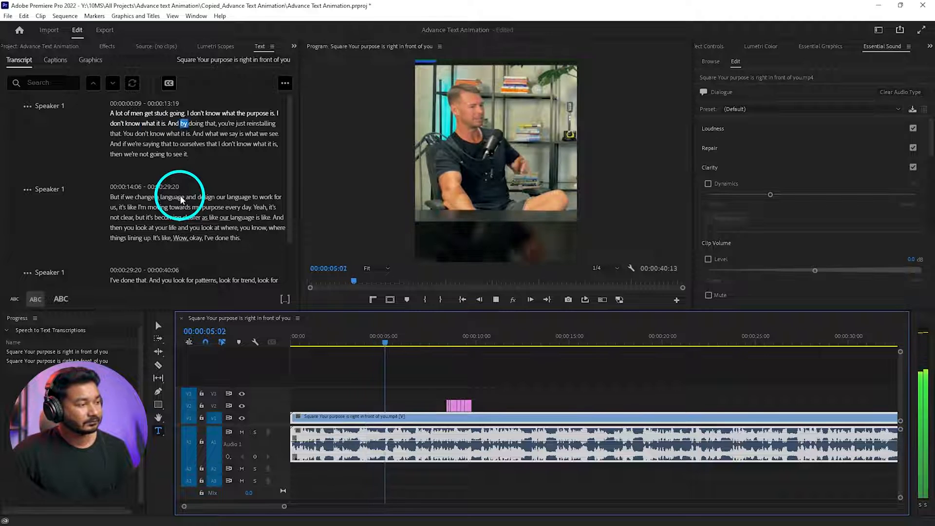
pyautogui.press('space')
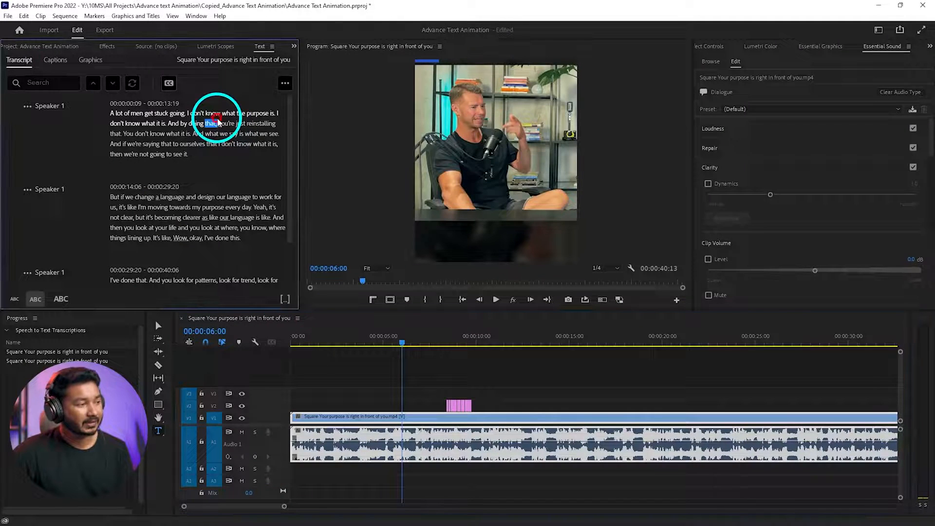
pyautogui.click(384, 340)
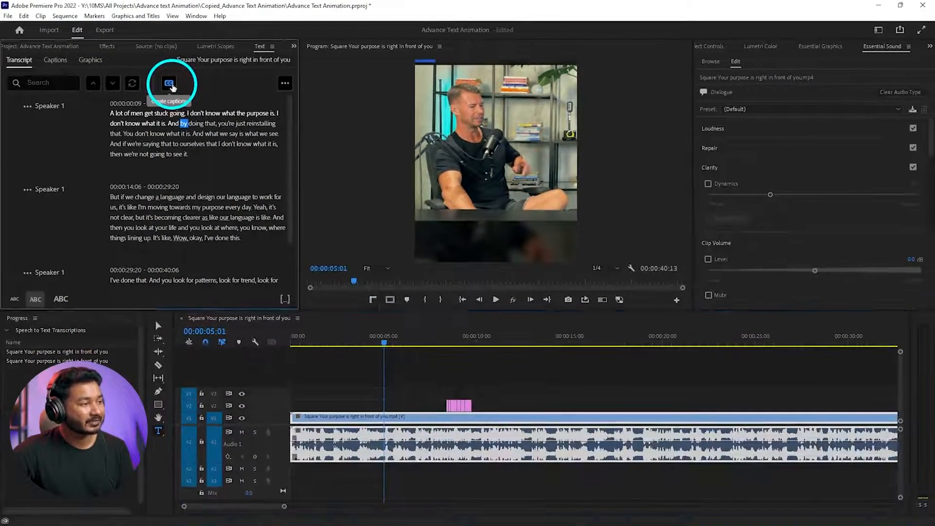
# - Create captions from the sequence transcript with the Subtitle default preset, Subtitle format and double lines
pyautogui.click(169, 84)
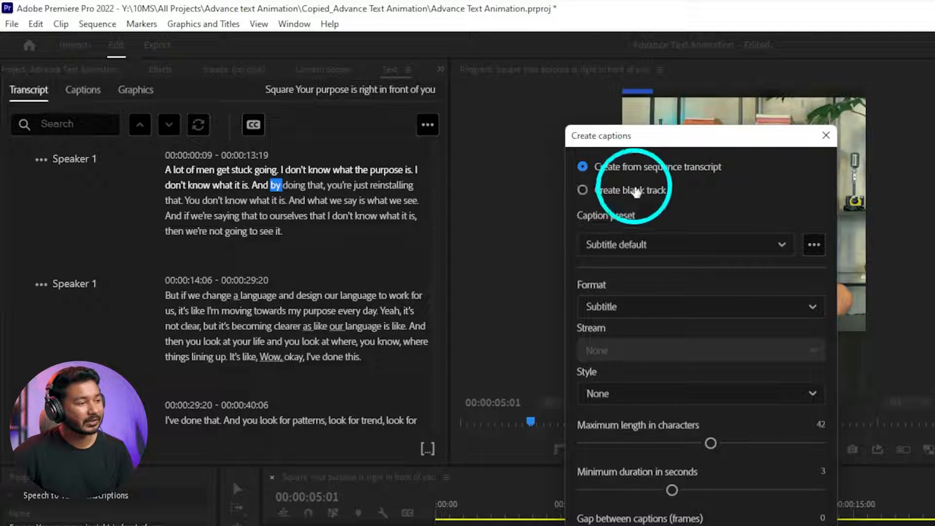
pyautogui.click(622, 244)
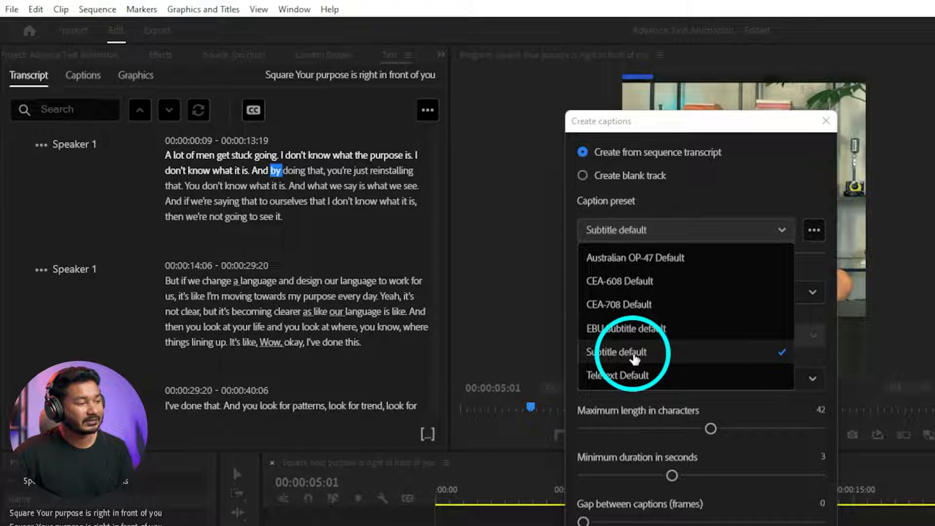
pyautogui.click(633, 358)
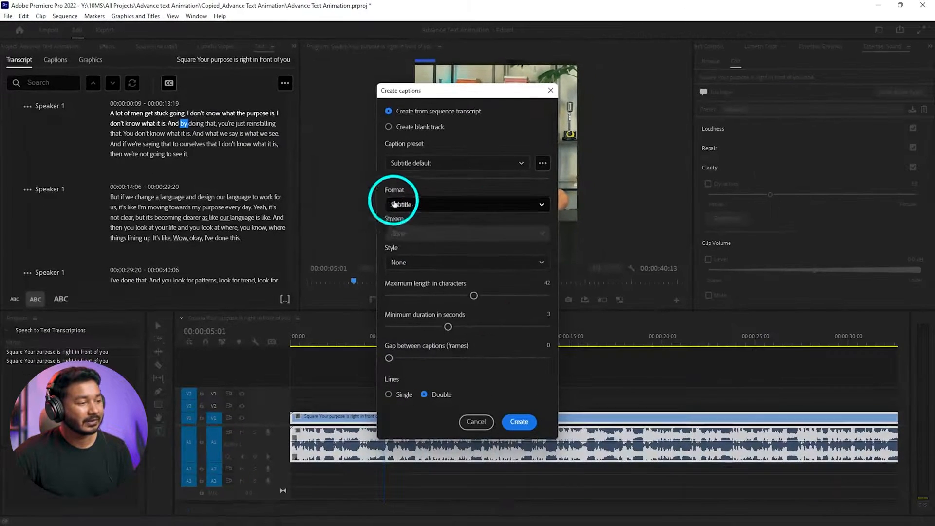
pyautogui.click(603, 292)
pyautogui.click(417, 284)
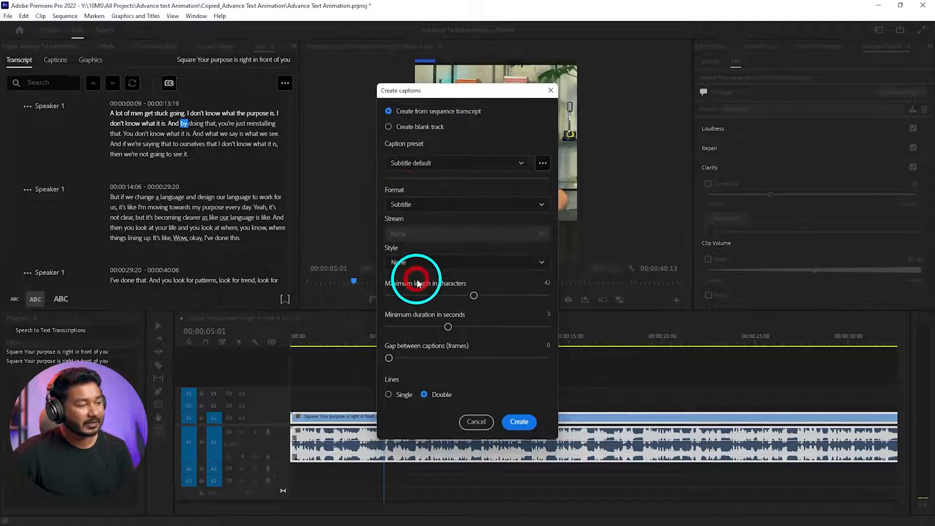
pyautogui.click(435, 212)
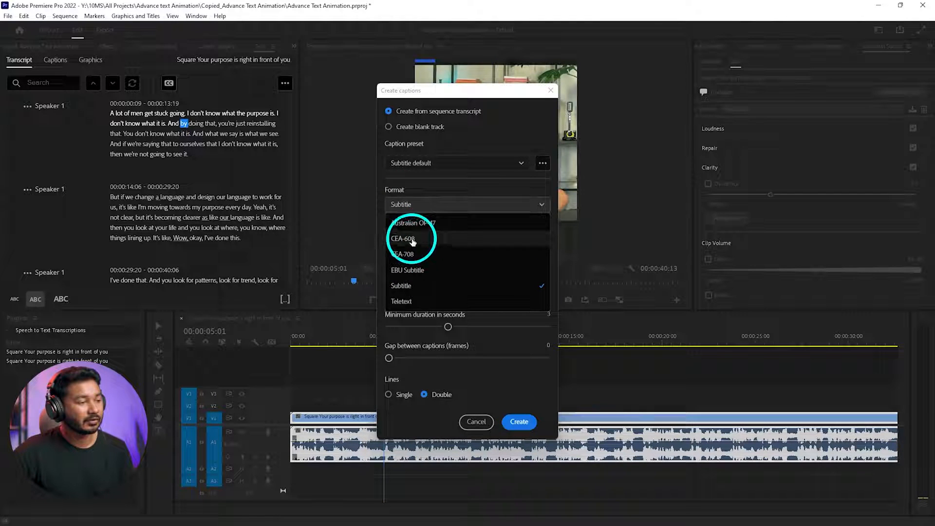
pyautogui.click(413, 286)
pyautogui.click(409, 267)
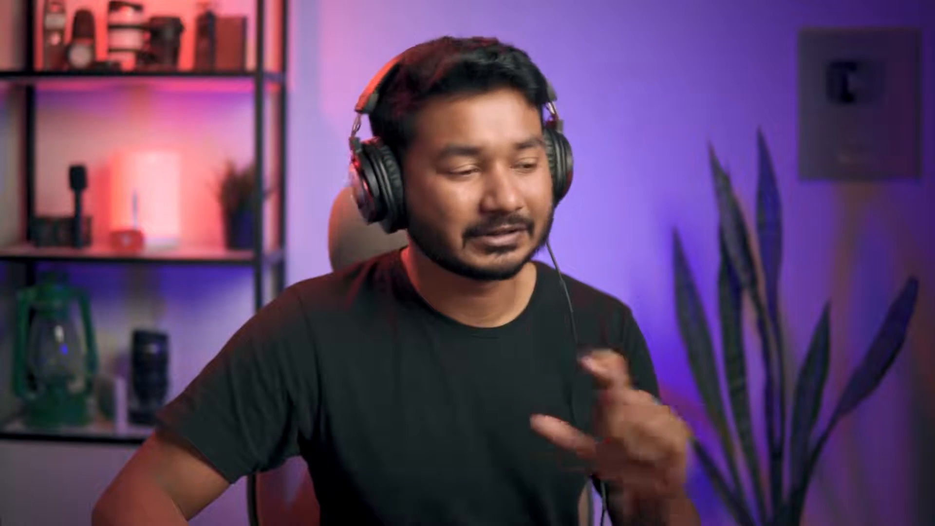
pyautogui.click(424, 395)
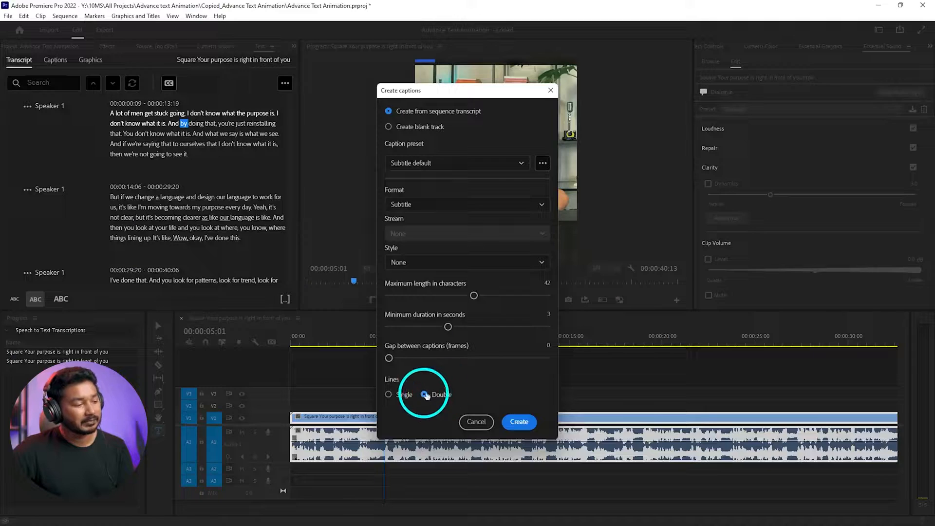
pyautogui.click(519, 422)
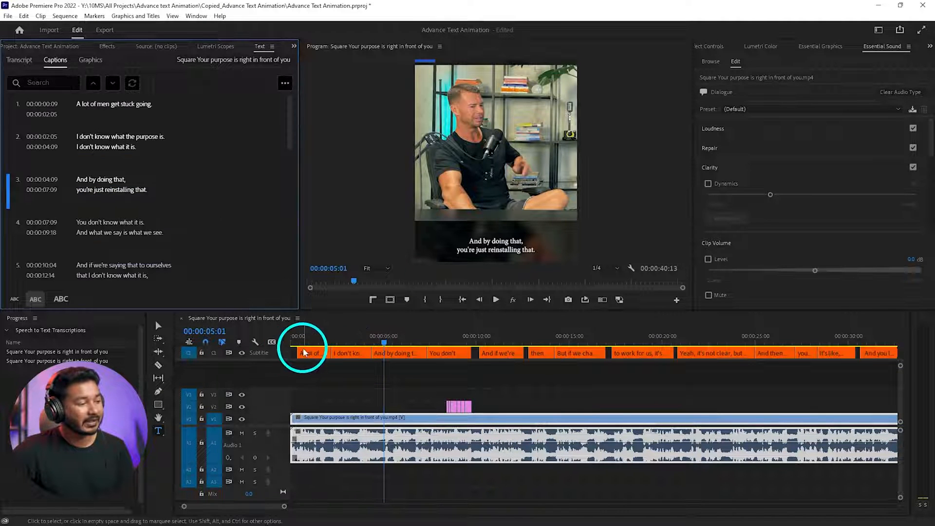
# - Play the sequence from the start to check the new captions against the speech
pyautogui.moveTo(314, 336); pyautogui.dragTo(282, 338)
pyautogui.press('space')
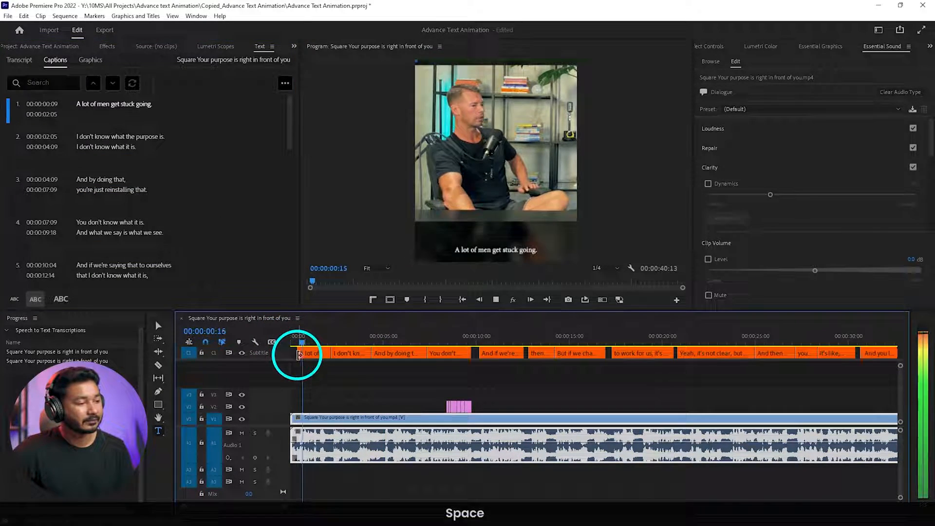
pyautogui.press('space')
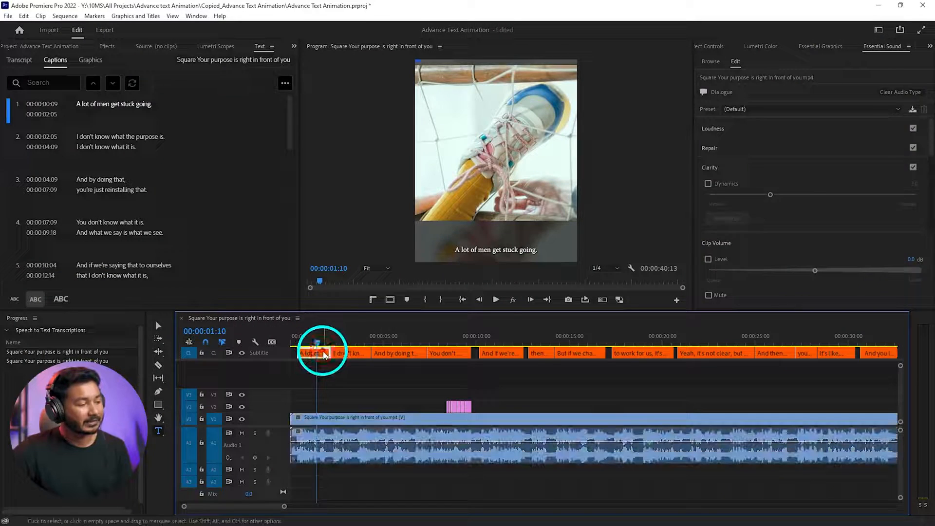
# - Set the first caption's font to Gotham Narrow Medium
pyautogui.click(319, 352)
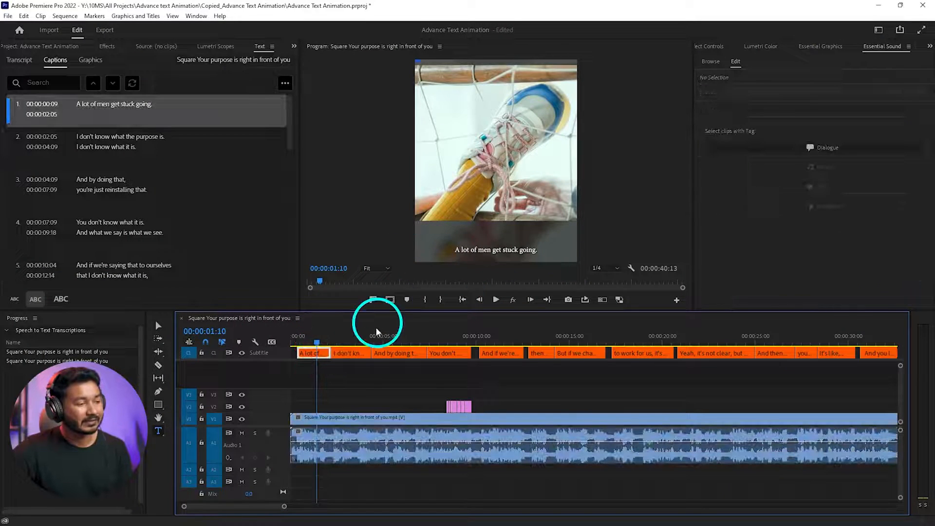
pyautogui.click(311, 353)
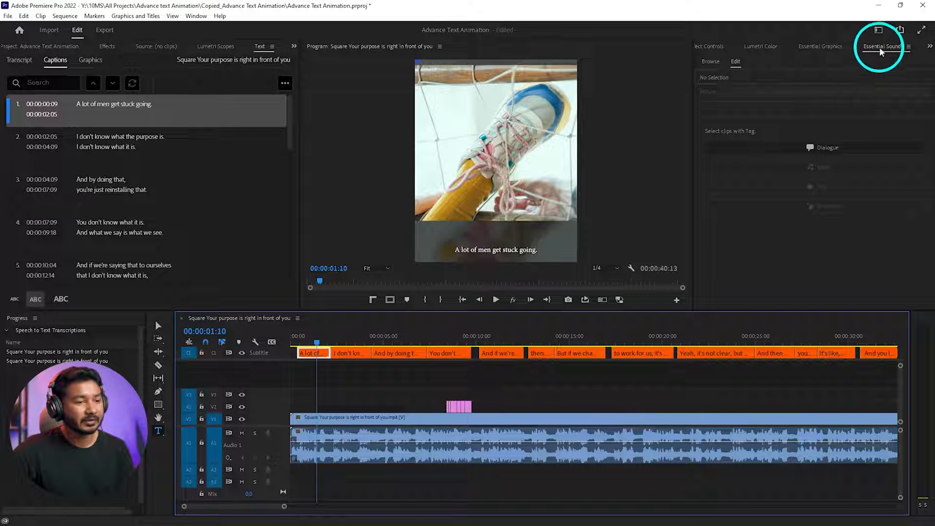
pyautogui.click(822, 46)
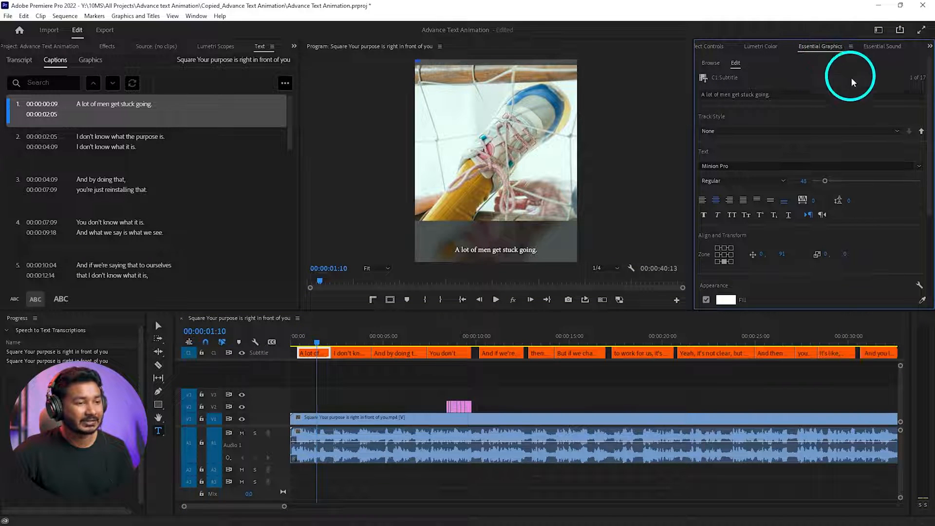
pyautogui.scroll(-2, 759, 117)
pyautogui.click(731, 135)
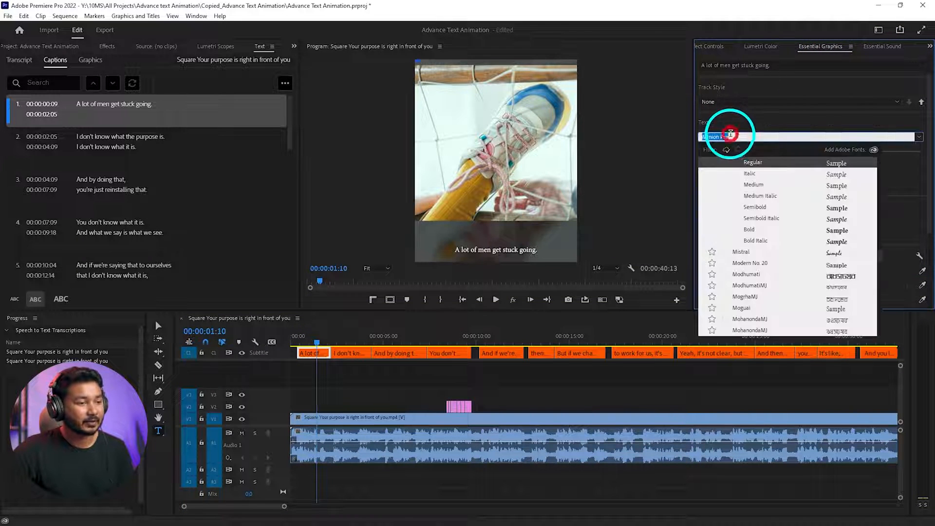
pyautogui.write('gotham ')
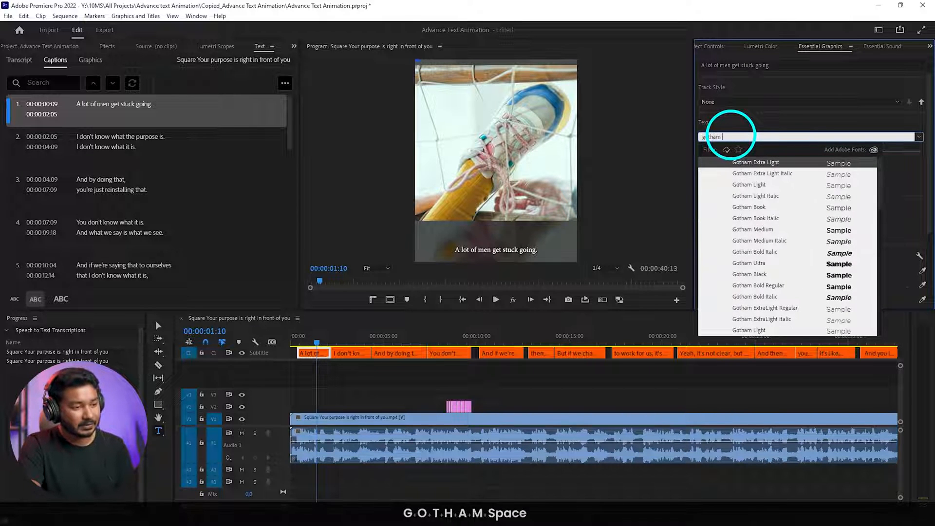
pyautogui.write('na')
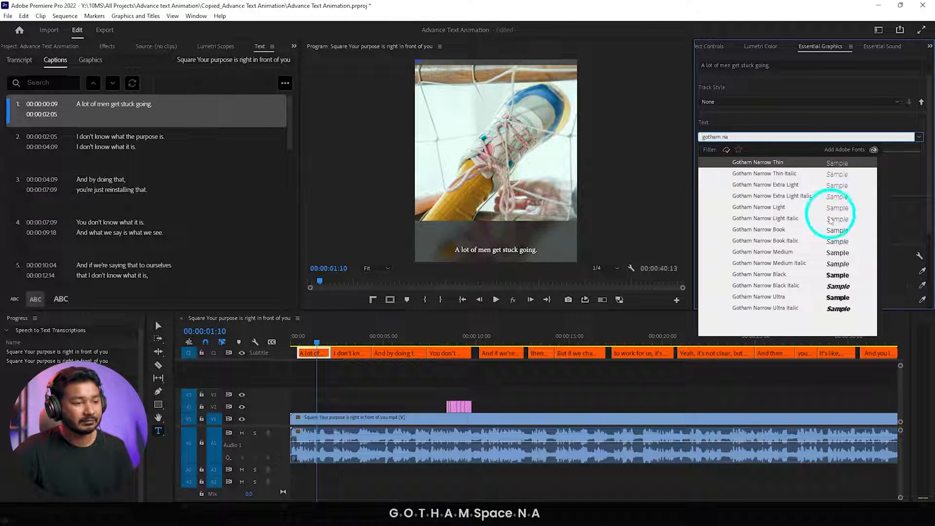
pyautogui.click(774, 252)
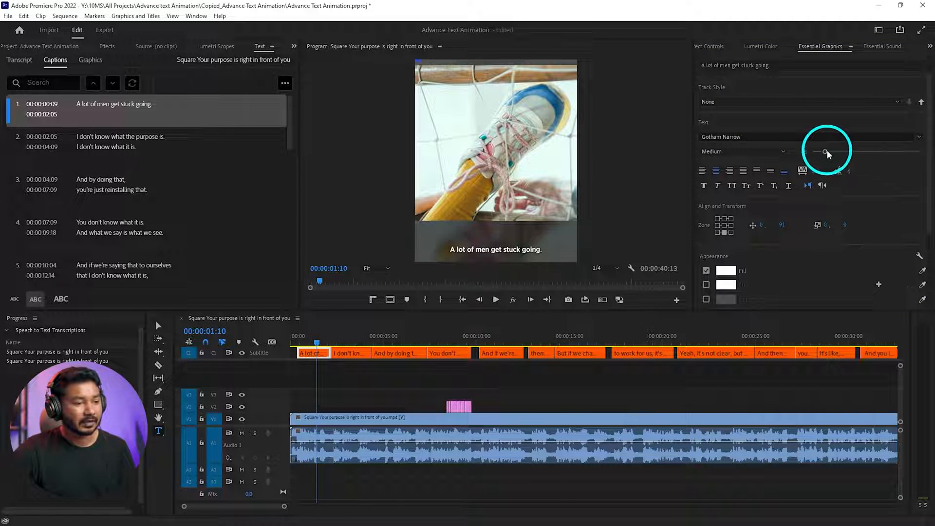
# - Try a caption text size of 62 and different caption block zones, ending on the bottom-centre zone
pyautogui.moveTo(826, 151); pyautogui.dragTo(828, 153)
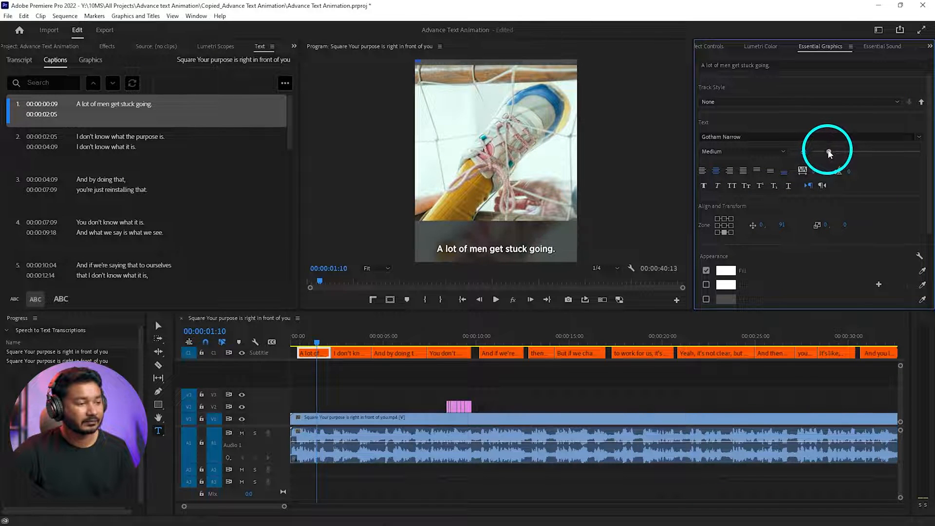
pyautogui.click(725, 219)
pyautogui.click(724, 226)
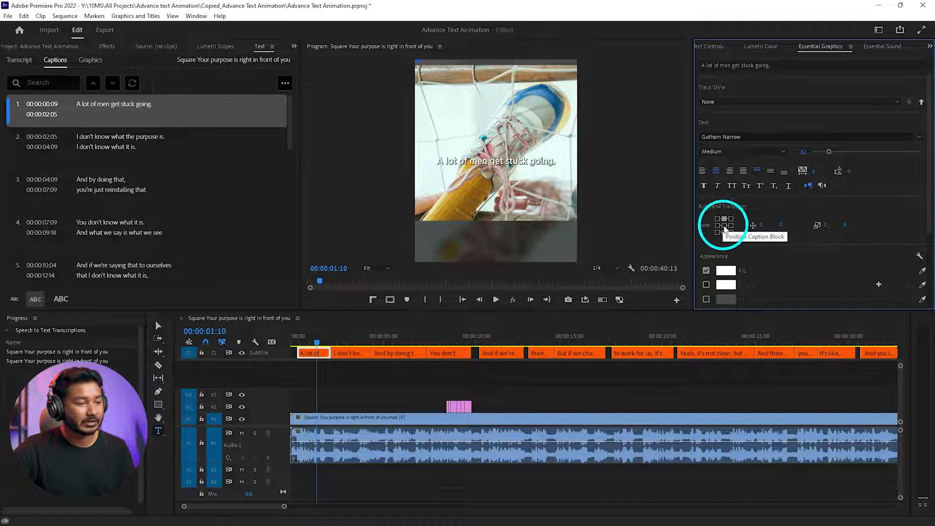
pyautogui.click(718, 233)
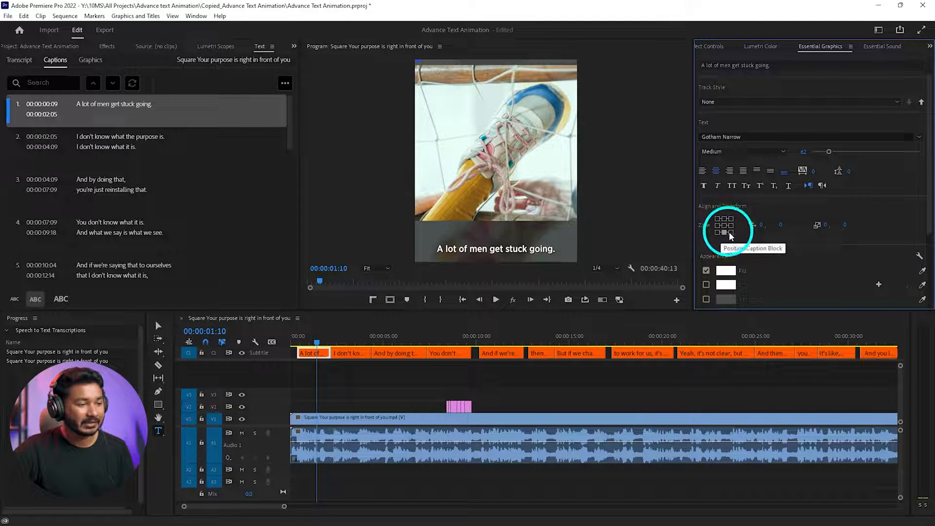
# - Set the caption's text size to 56 and its vertical offset to -30 in the bottom-centre zone
pyautogui.scroll(-1, 876, 203)
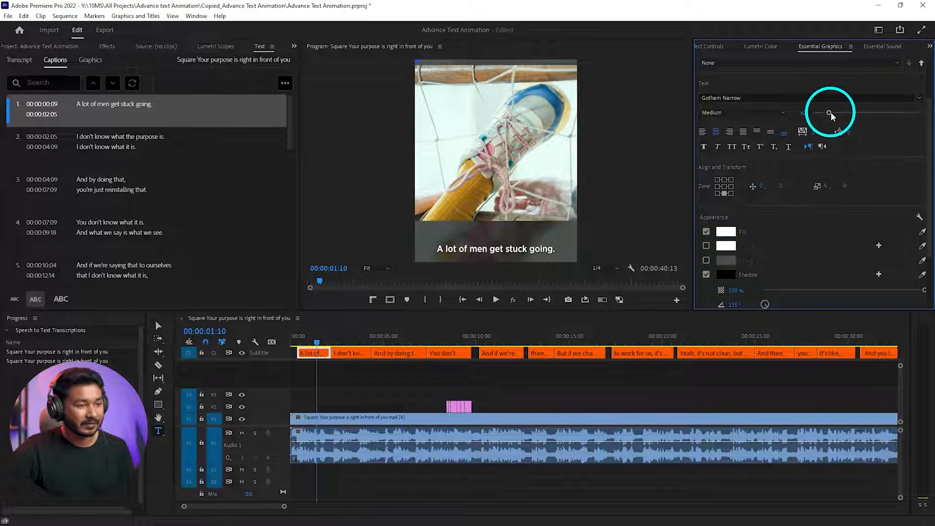
pyautogui.moveTo(829, 113); pyautogui.dragTo(827, 115)
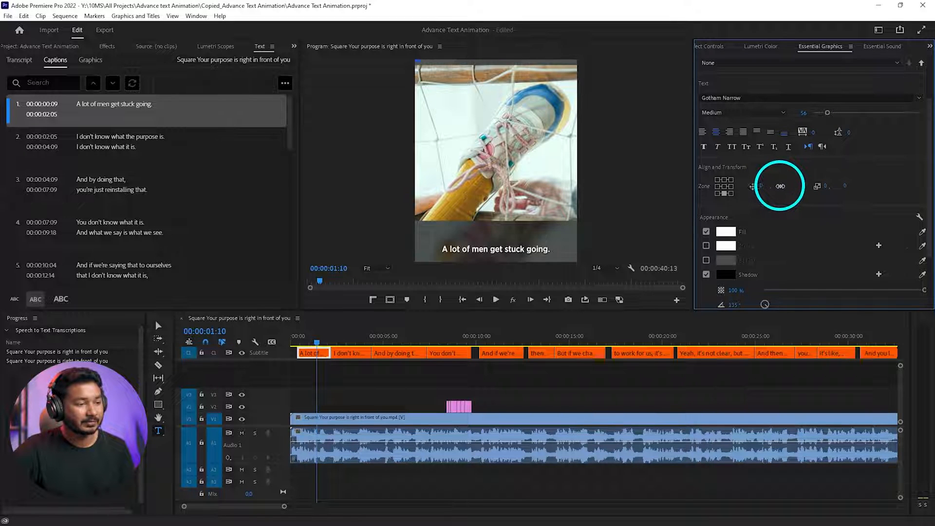
pyautogui.moveTo(779, 186); pyautogui.dragTo(768, 189)
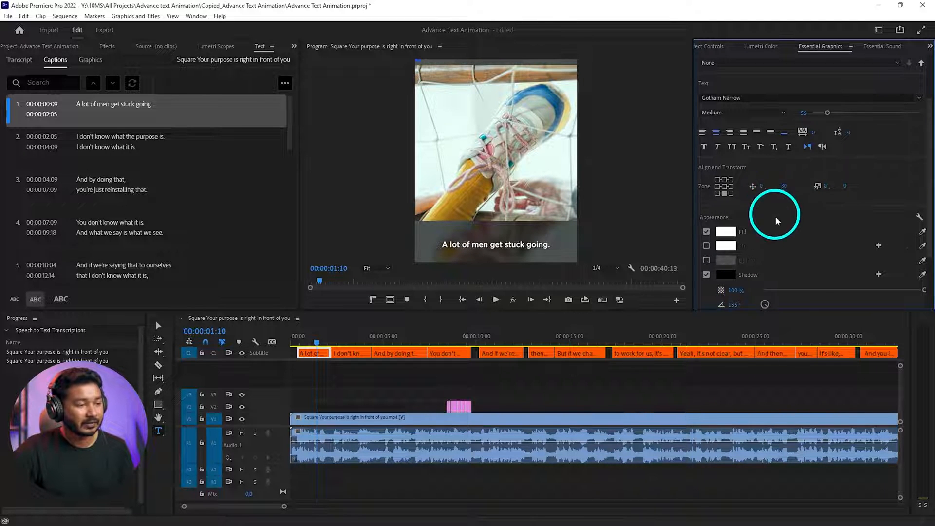
pyautogui.scroll(-3, 776, 215)
# - Create a new track style from the current caption formatting, entering a person's first name as the style name
pyautogui.scroll(5, 807, 257)
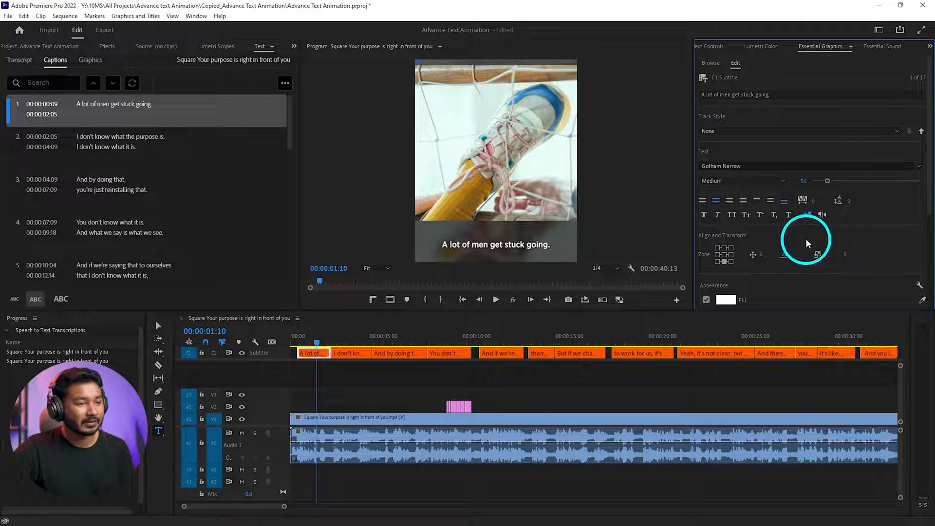
pyautogui.click(736, 127)
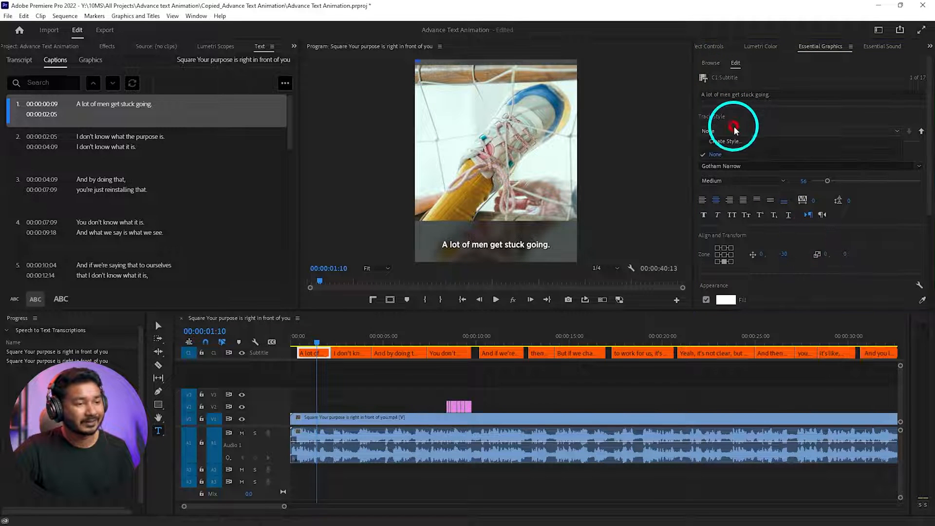
pyautogui.click(754, 145)
pyautogui.write('James')
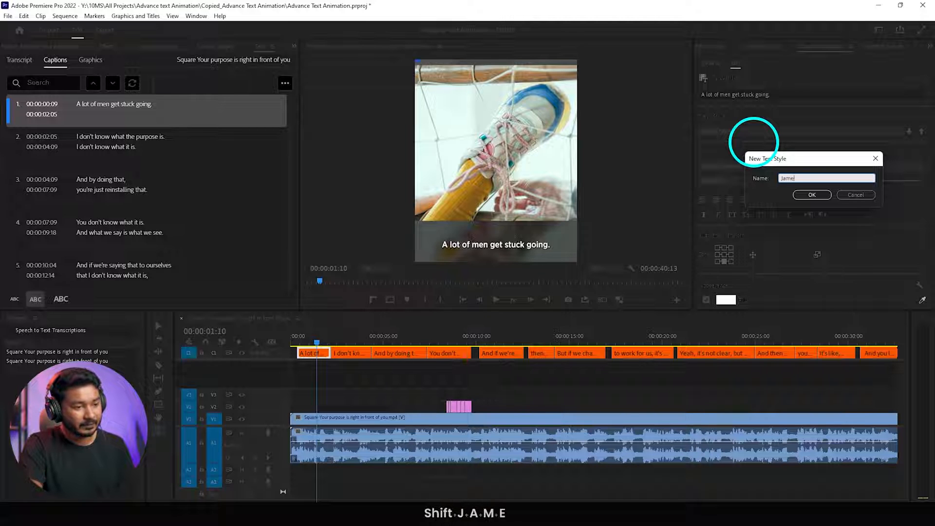
pyautogui.click(812, 195)
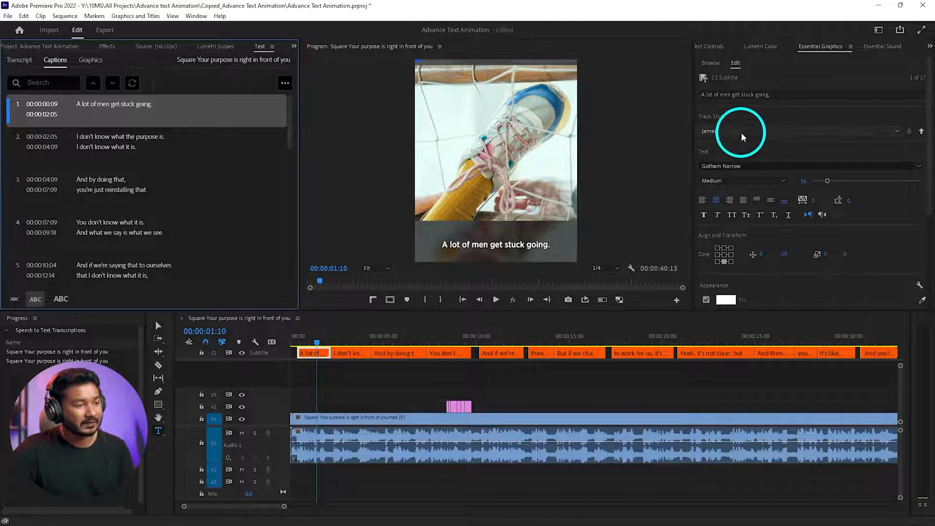
# - Play the sequence from near the start to check the restyled captions across the caption track
pyautogui.click(308, 337)
pyautogui.press('space')
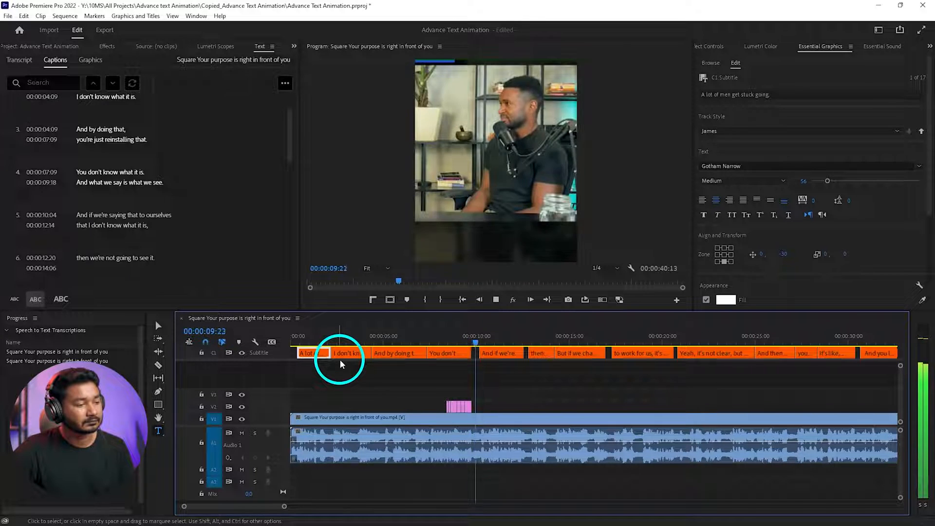
pyautogui.press('space')
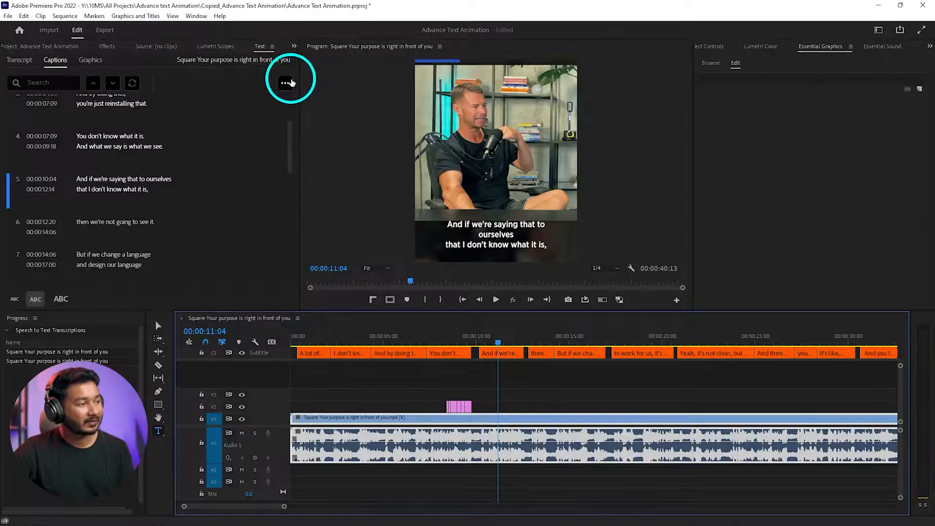
pyautogui.click(285, 82)
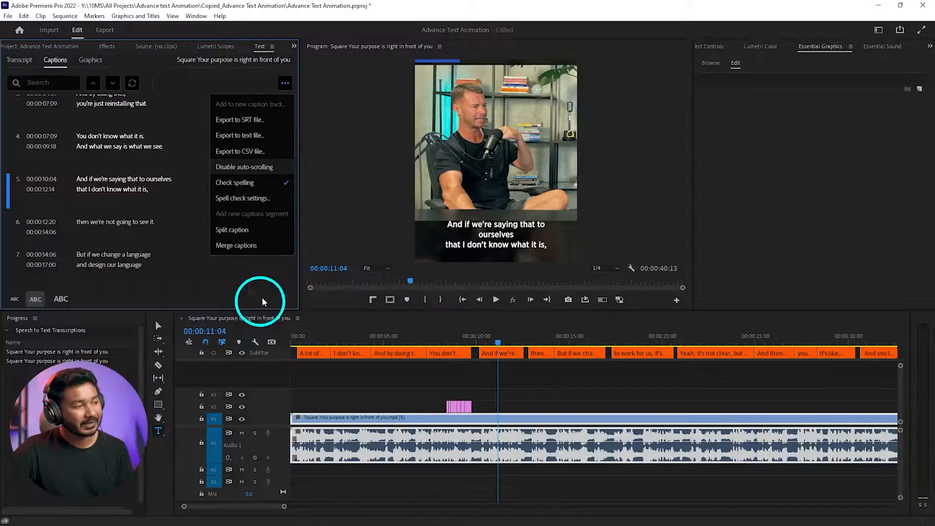
pyautogui.click(224, 259)
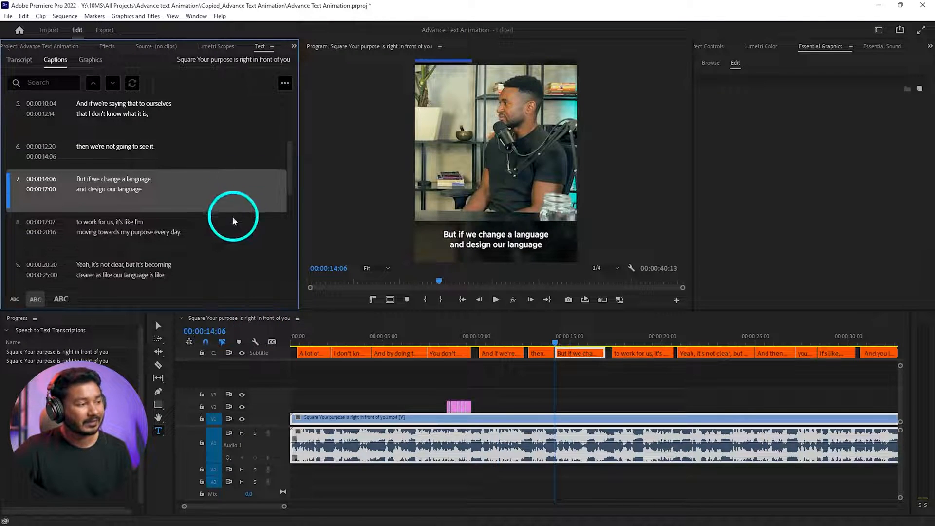
# - Place the playhead at the end of the video, 00:00:40:13, and start a new text layer in the empty frame
pyautogui.scroll(-4, 557, 413)
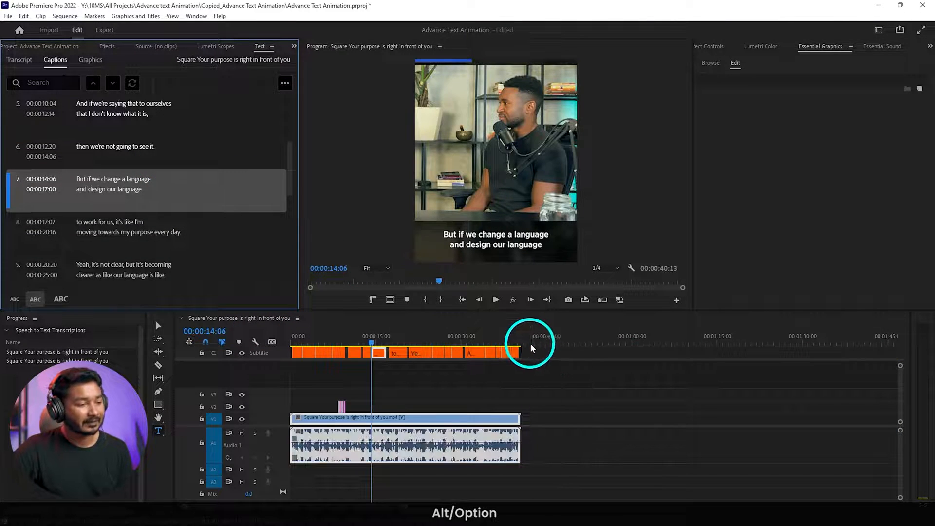
pyautogui.click(523, 341)
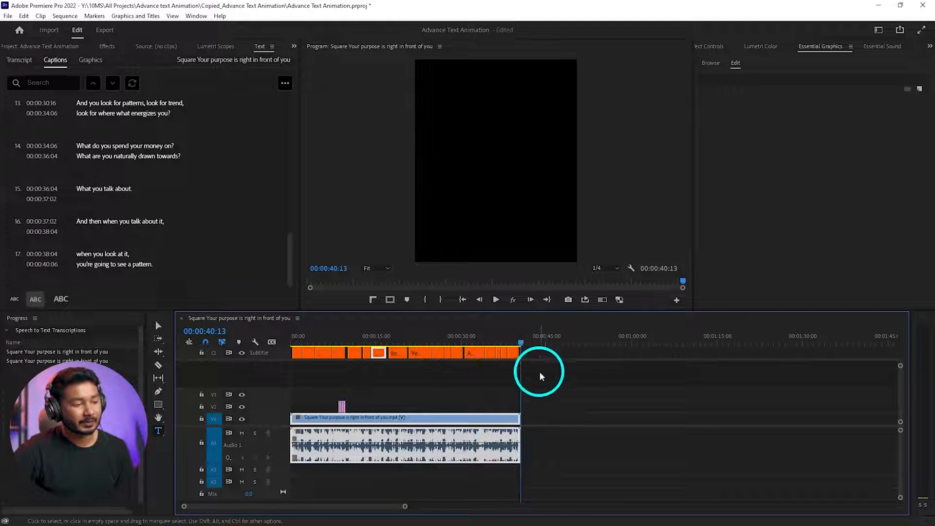
pyautogui.keyDown('alt'); pyautogui.scroll(6, 505, 365); pyautogui.keyUp('alt')
pyautogui.moveTo(593, 344)
pyautogui.mouseDown()
pyautogui.moveTo(581, 344)
pyautogui.moveTo(591, 341)
pyautogui.mouseUp()
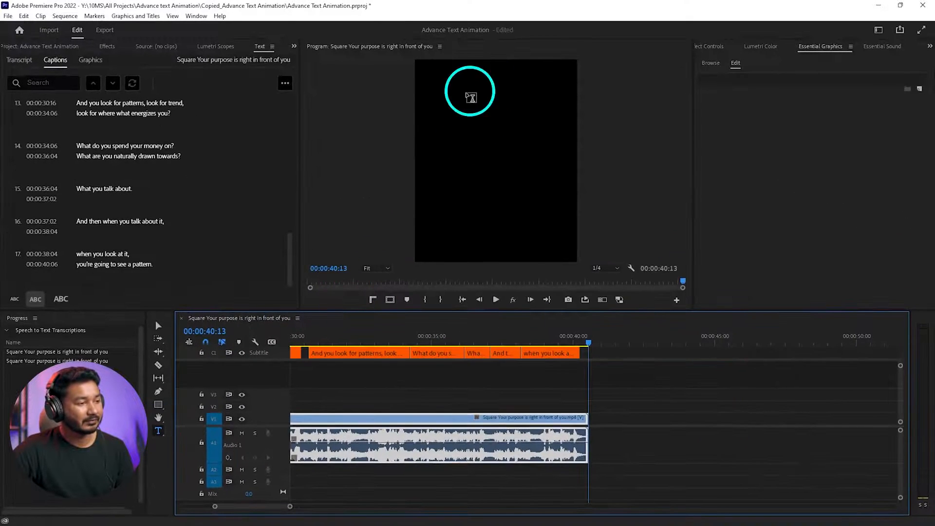
pyautogui.click(451, 104)
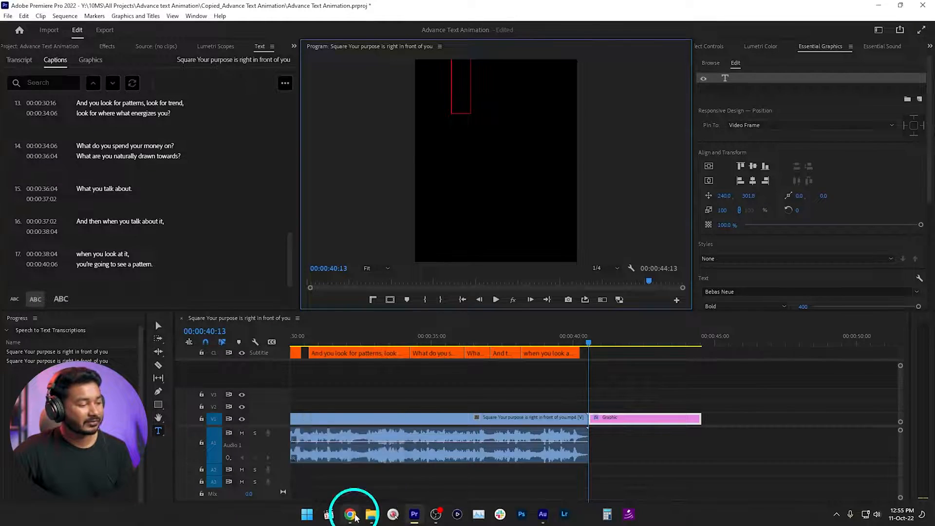
# - Copy the film credits list from the Google Docs document in the browser and paste it into the new Premiere Pro text layer
pyautogui.click(344, 509)
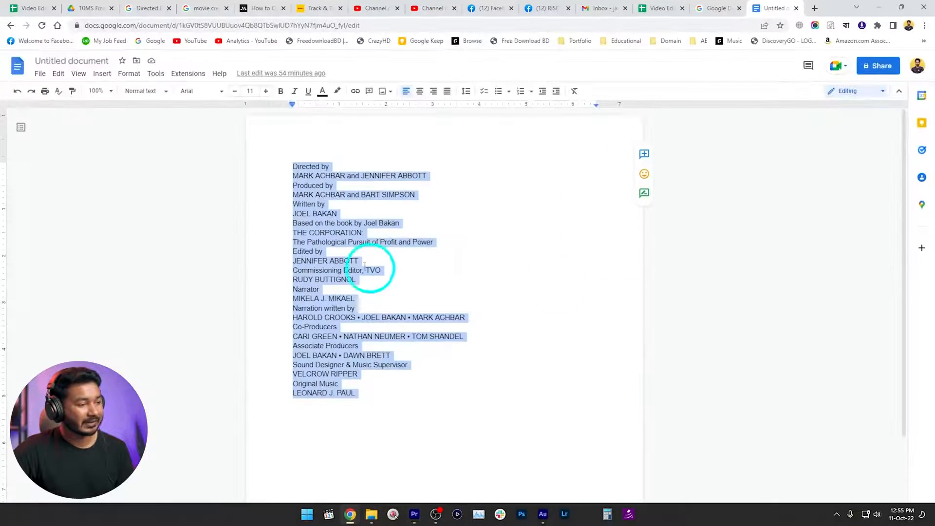
pyautogui.rightClick(333, 180)
pyautogui.click(361, 208)
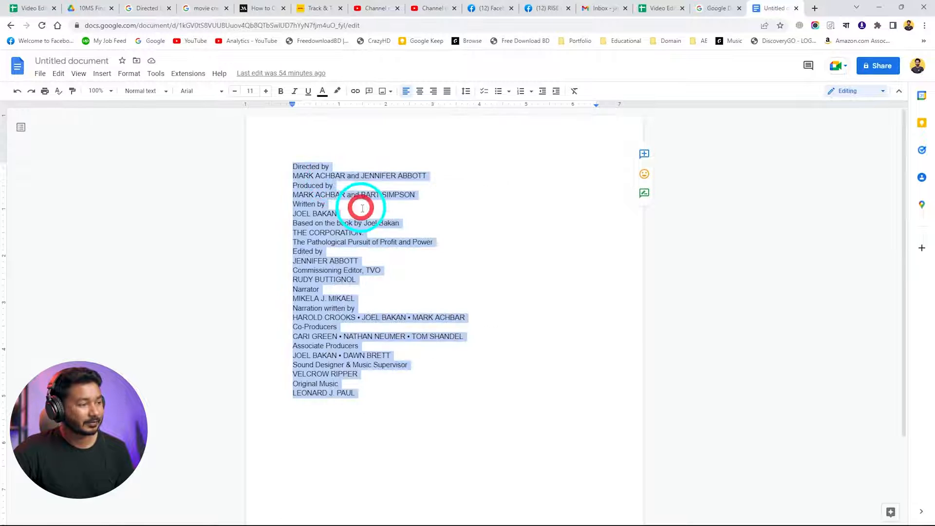
pyautogui.click(879, 8)
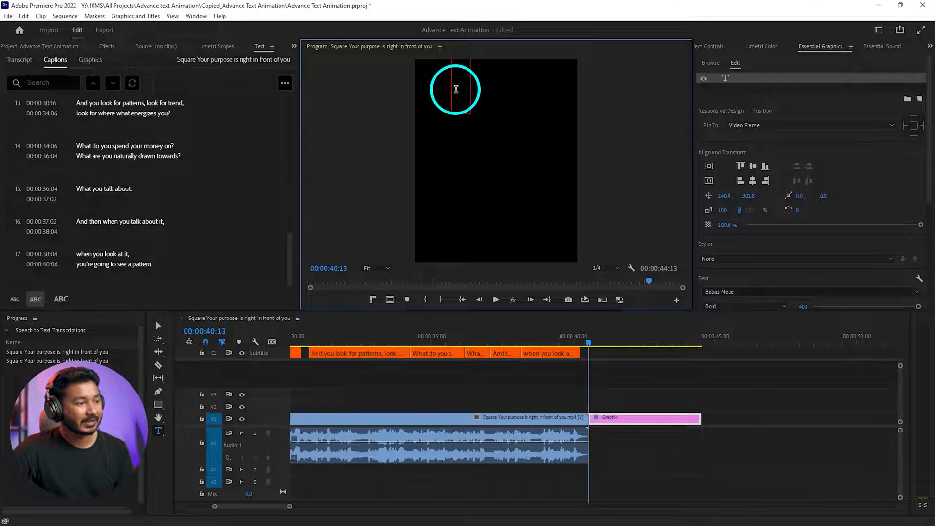
pyautogui.hotkey('ctrl', 'v')
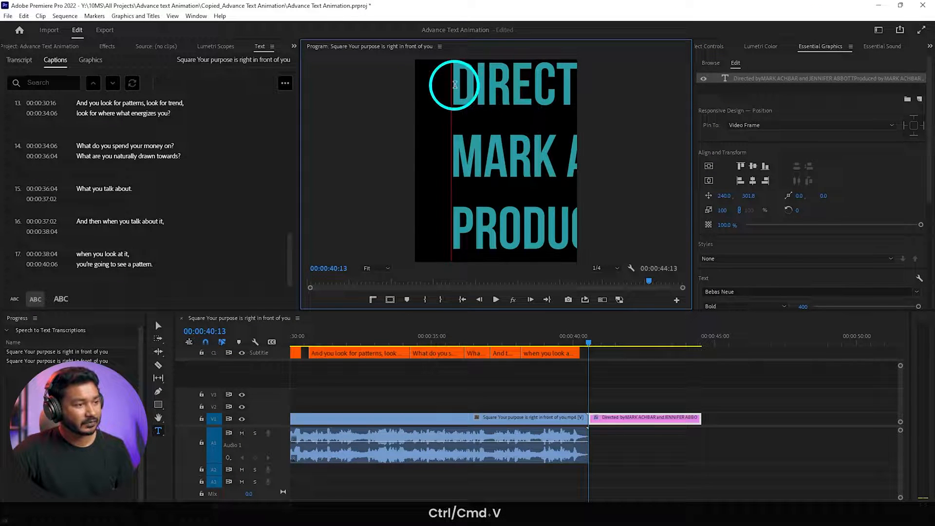
# - Reduce the font size of all the pasted credits text to 149
pyautogui.hotkey('ctrl', 'a')
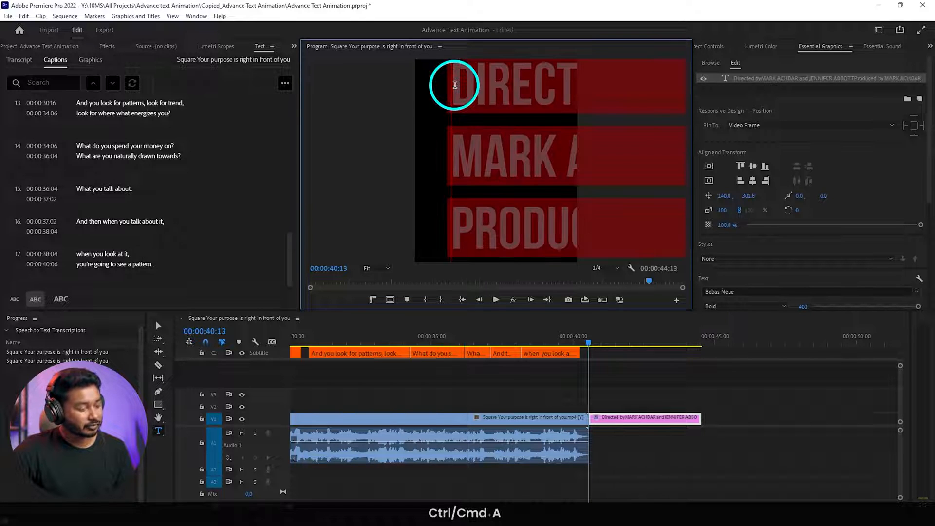
pyautogui.click(870, 166)
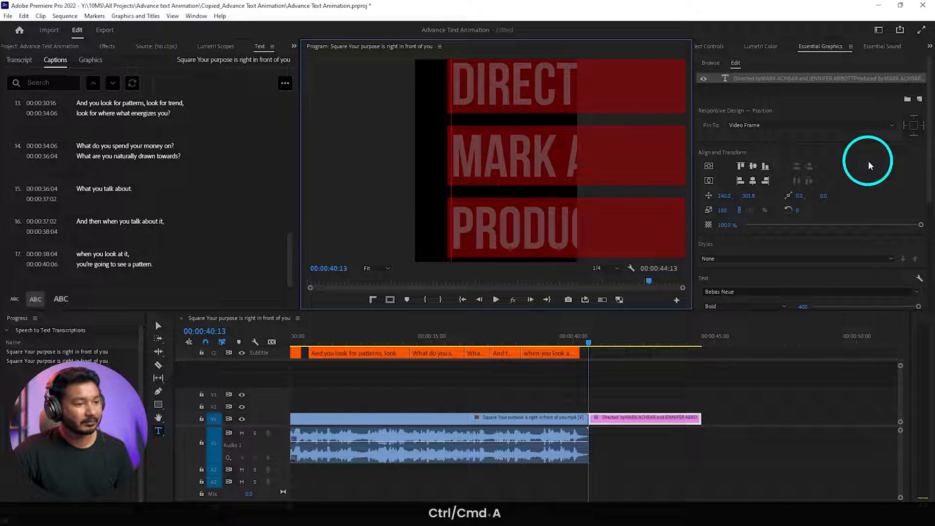
pyautogui.click(820, 48)
pyautogui.scroll(-3, 868, 178)
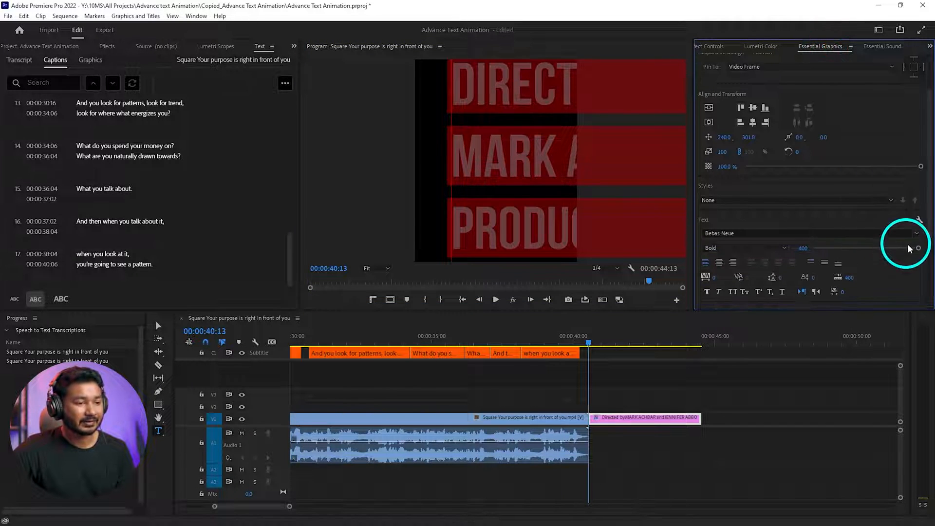
pyautogui.moveTo(913, 248); pyautogui.dragTo(852, 249)
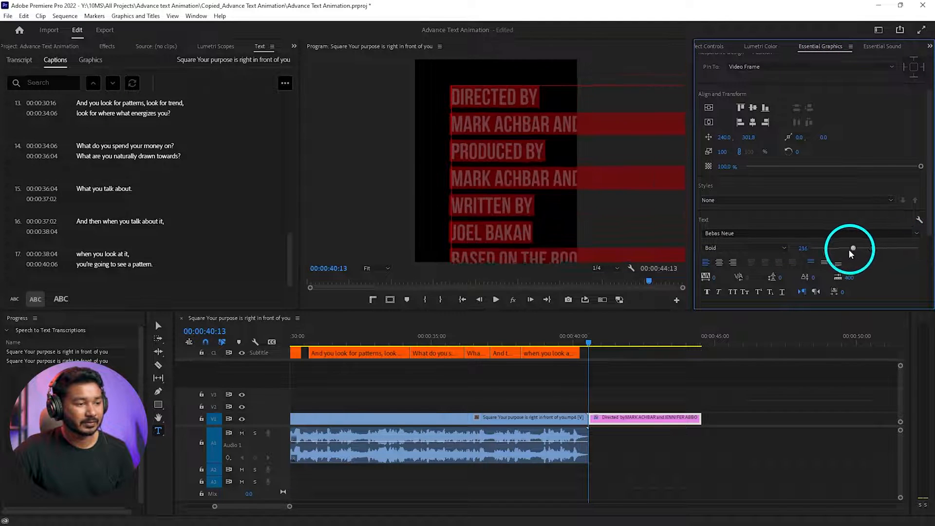
# - Change the font of the selected credits text to Gotham Narrow Medium
pyautogui.click(747, 235)
pyautogui.write('Gotam')
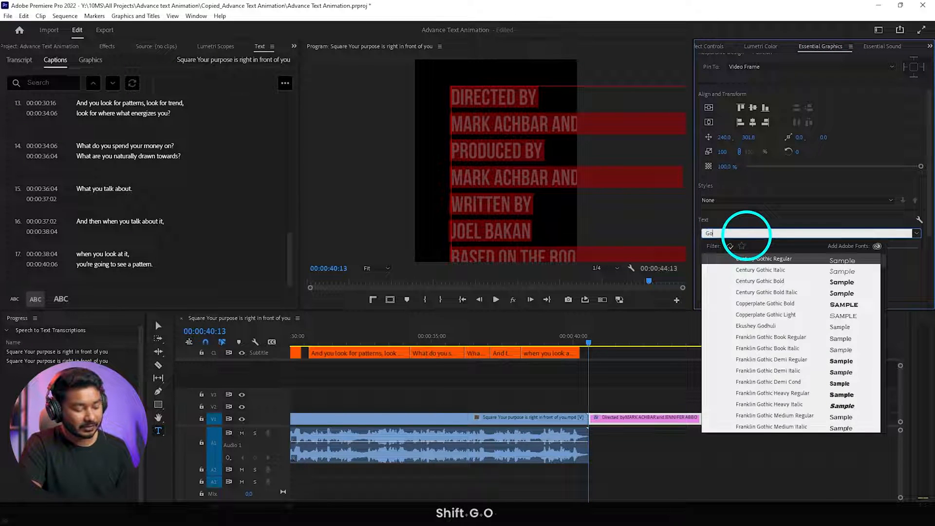
pyautogui.press('BackSpace')
pyautogui.press('BackSpace')
pyautogui.press('BackSpace')
pyautogui.press('BackSpace')
pyautogui.press('BackSpace')
pyautogui.press('BackSpace')
pyautogui.write('Gotha')
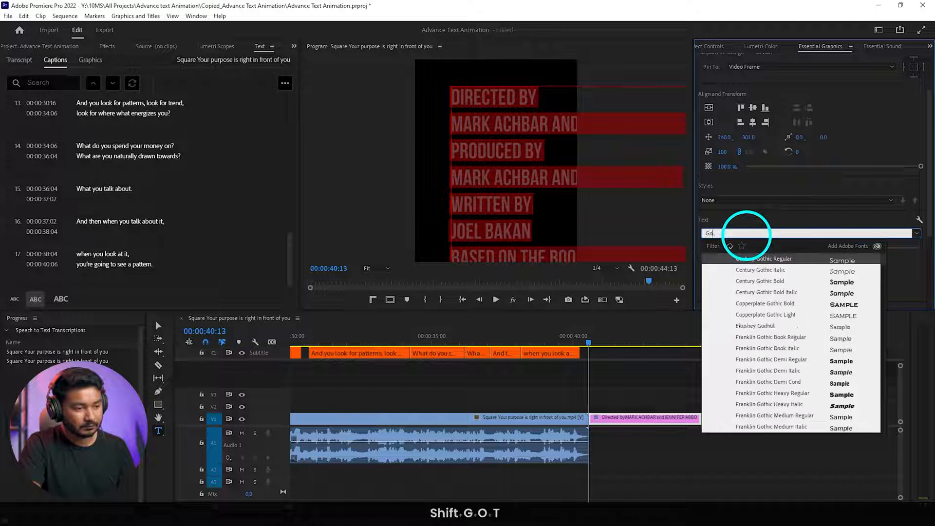
pyautogui.write('m n')
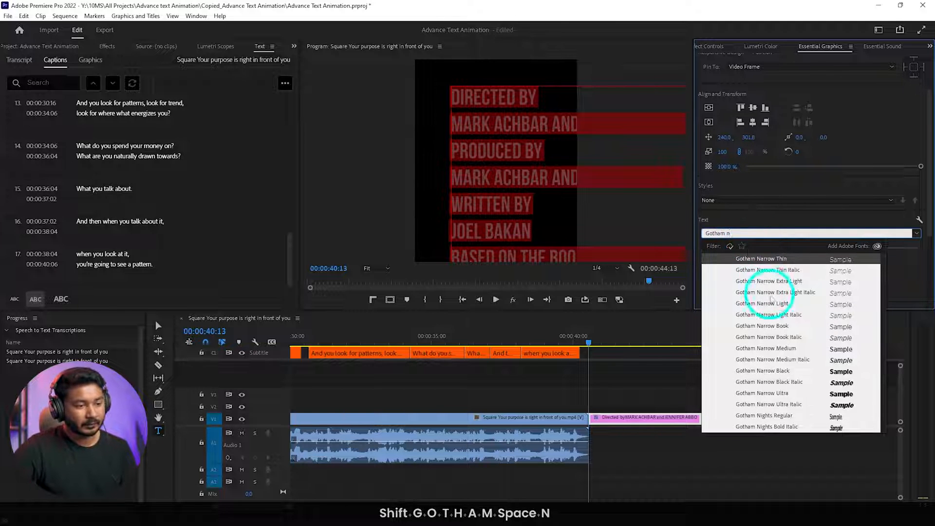
pyautogui.click(779, 349)
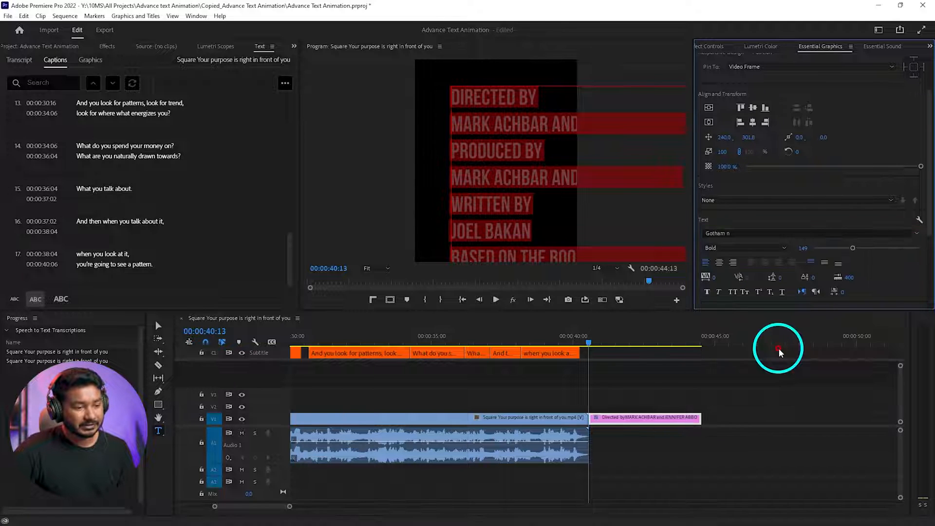
# - Reduce the font size of the credits text to 36 and centre-align its lines
pyautogui.moveTo(850, 247); pyautogui.dragTo(820, 248)
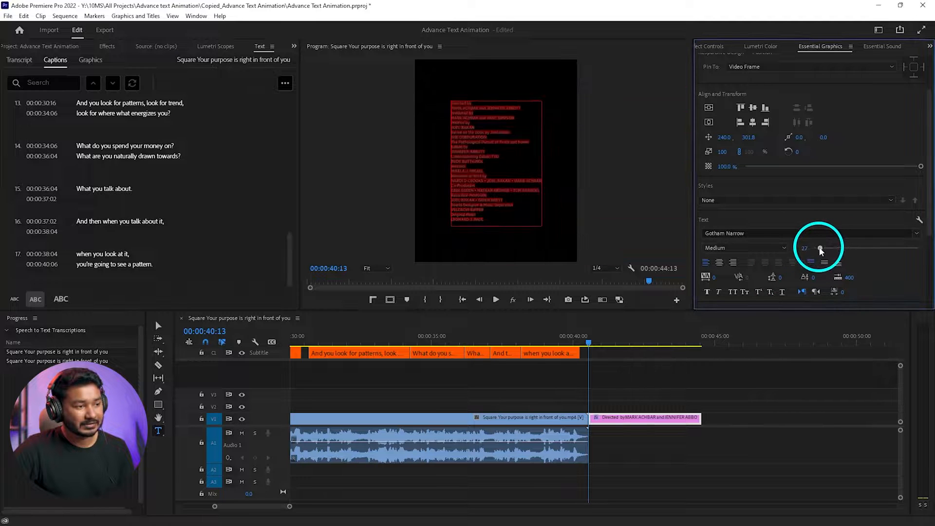
pyautogui.click(719, 262)
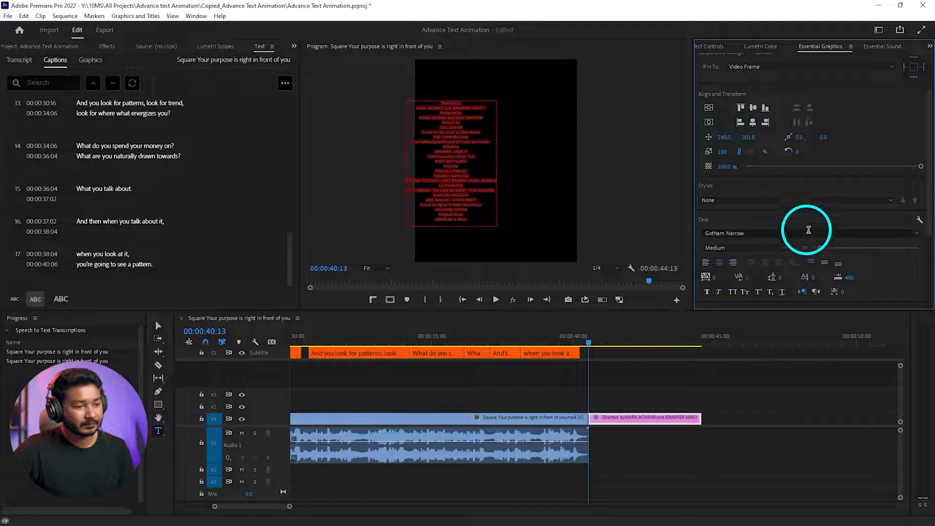
pyautogui.moveTo(820, 248); pyautogui.dragTo(823, 249)
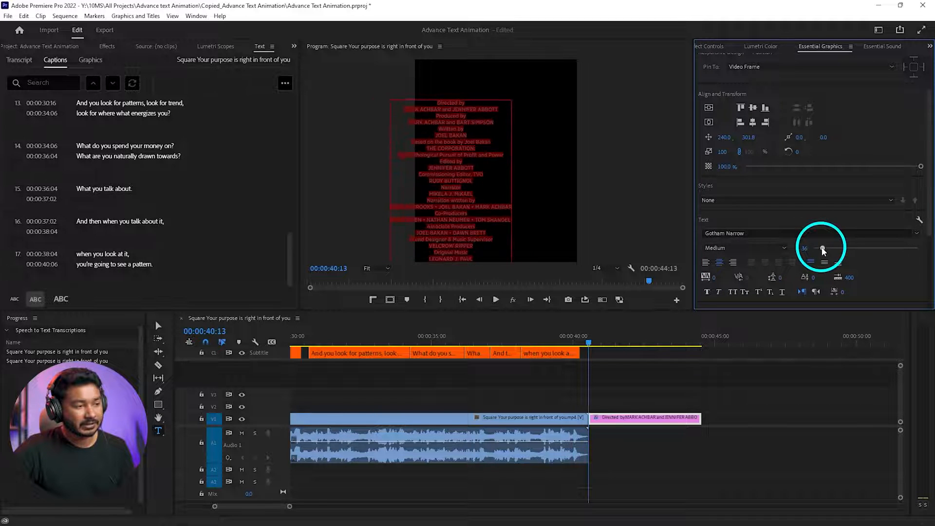
pyautogui.hotkey('ctrl', 'z')
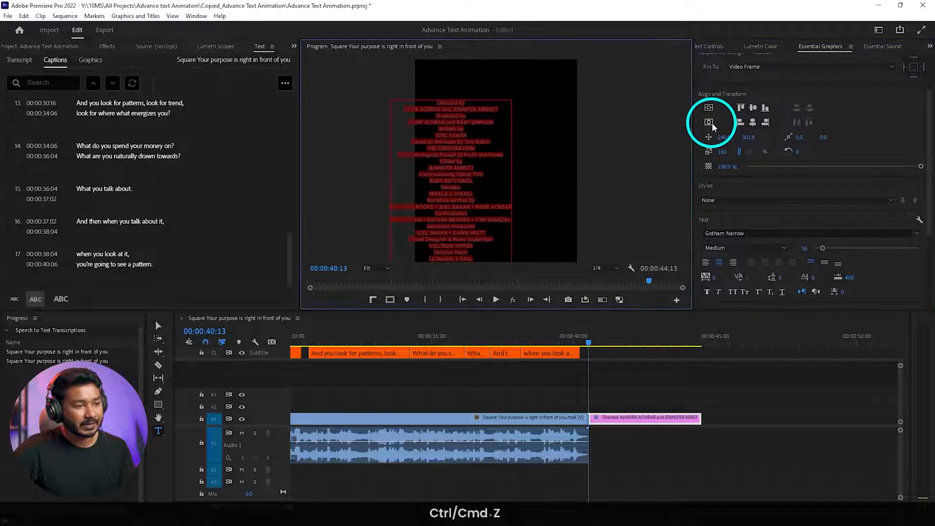
# - Enlarge the credits text to size 43, centre the block horizontally and vertically in the frame, and save the project
pyautogui.click(710, 122)
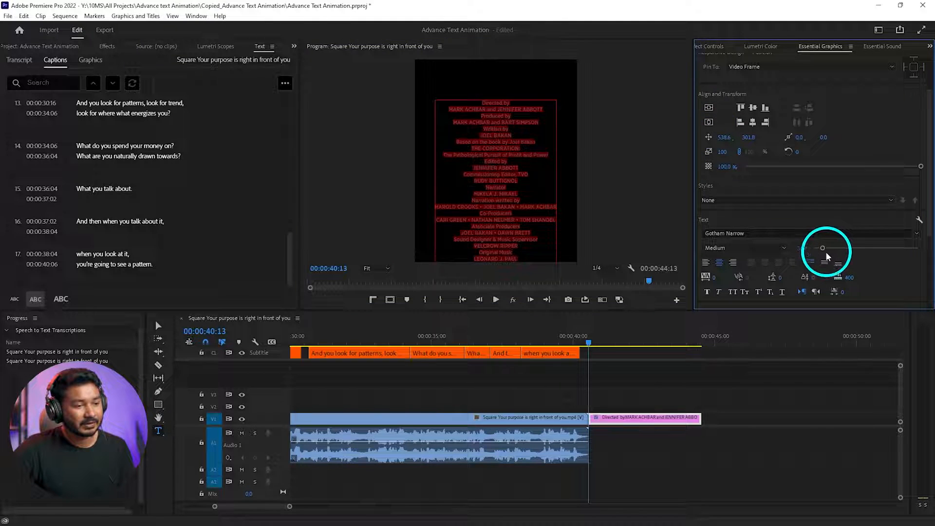
pyautogui.moveTo(823, 249); pyautogui.dragTo(825, 250)
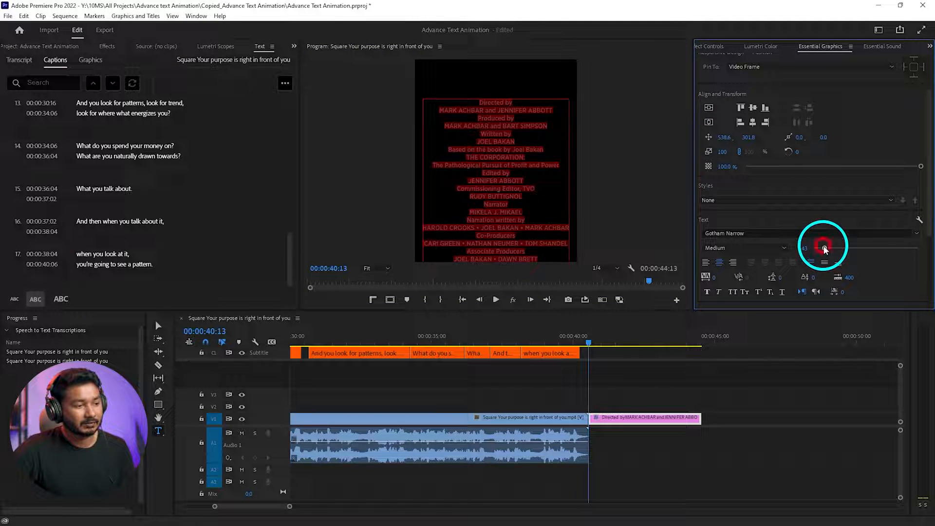
pyautogui.click(709, 108)
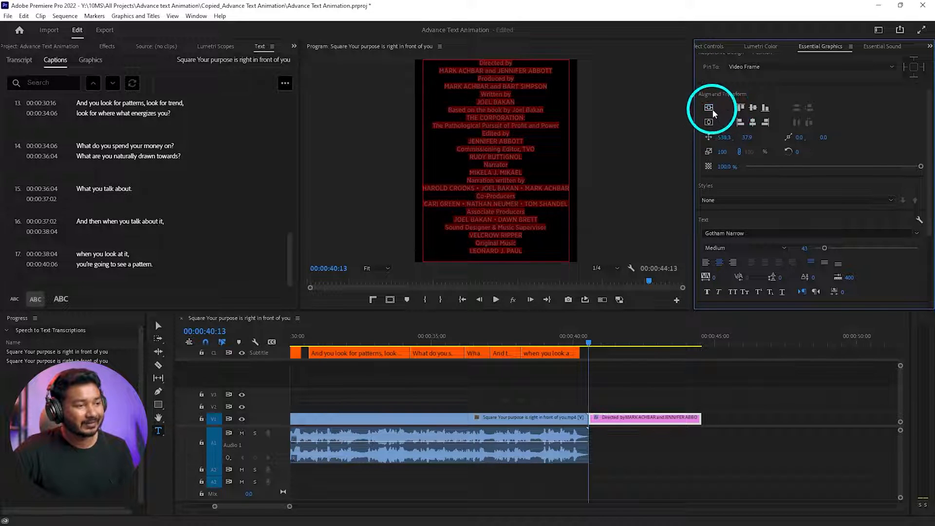
pyautogui.hotkey('ctrl', 's')
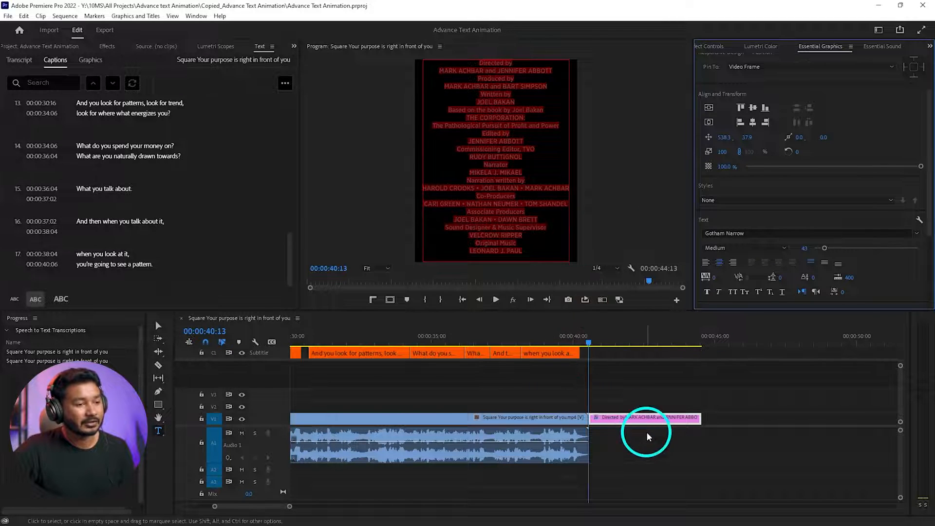
# - Turn on the Roll option for the whole credits clip and play the scrolling credits
pyautogui.scroll(-2, 875, 122)
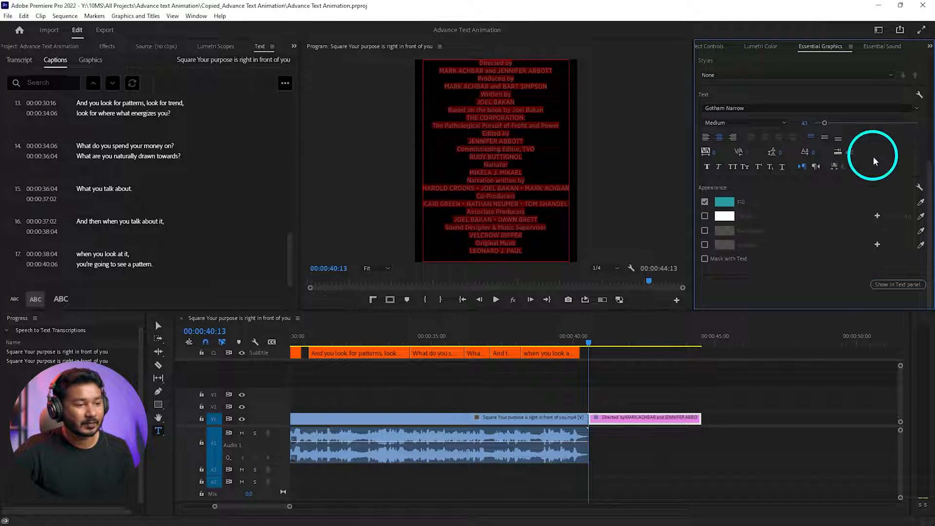
pyautogui.scroll(4, 837, 235)
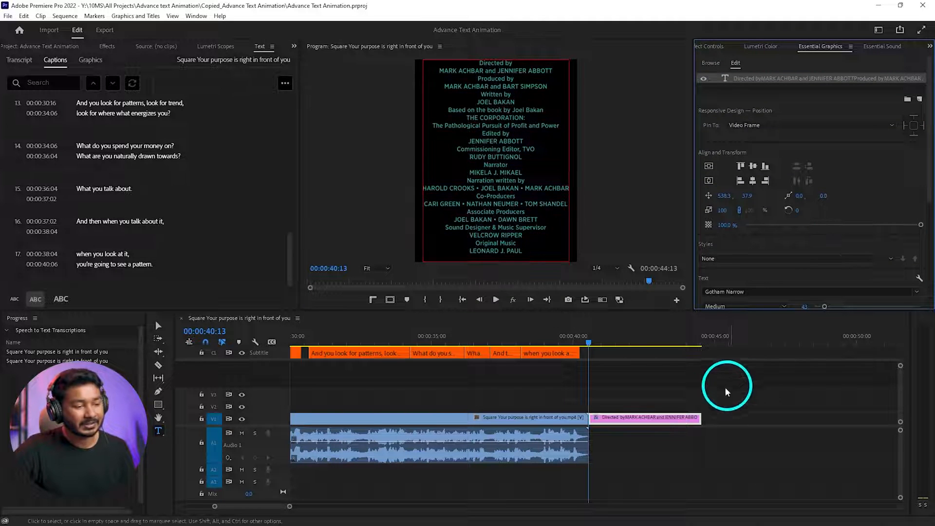
pyautogui.click(649, 393)
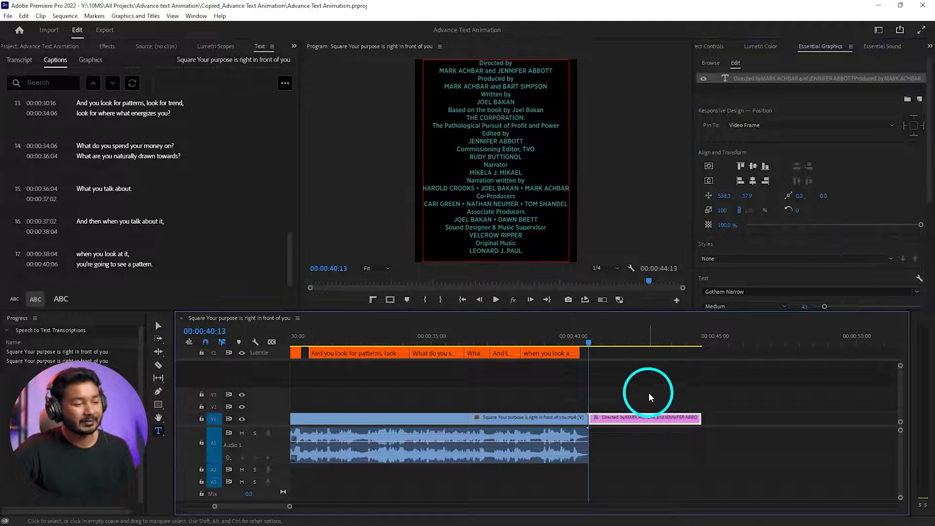
pyautogui.click(651, 421)
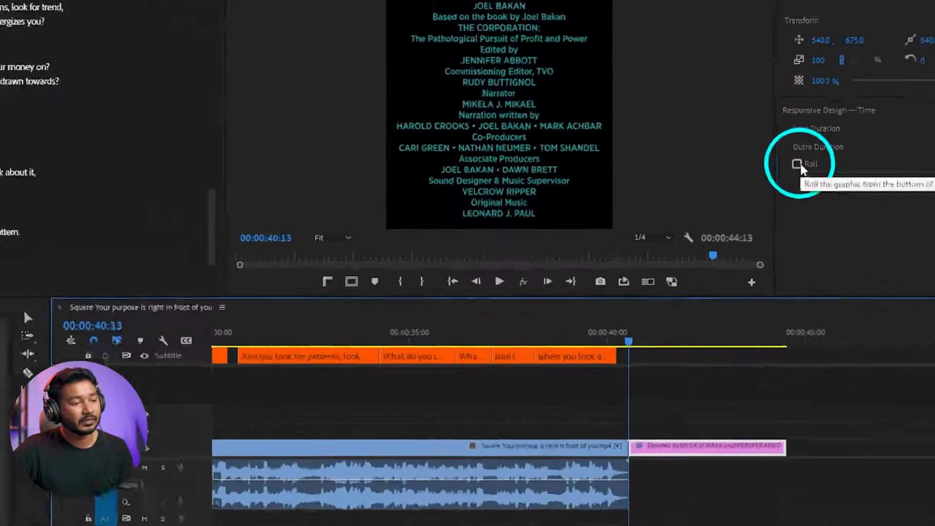
pyautogui.click(709, 216)
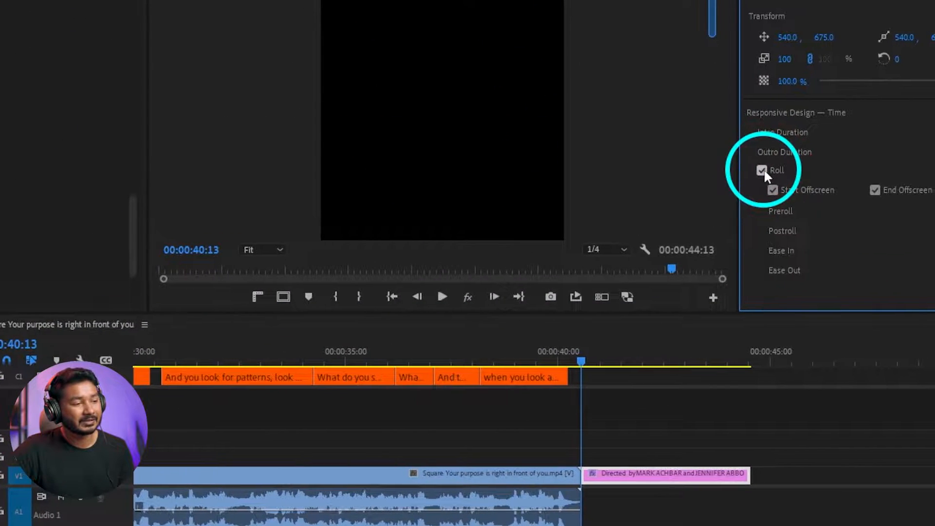
pyautogui.press('space')
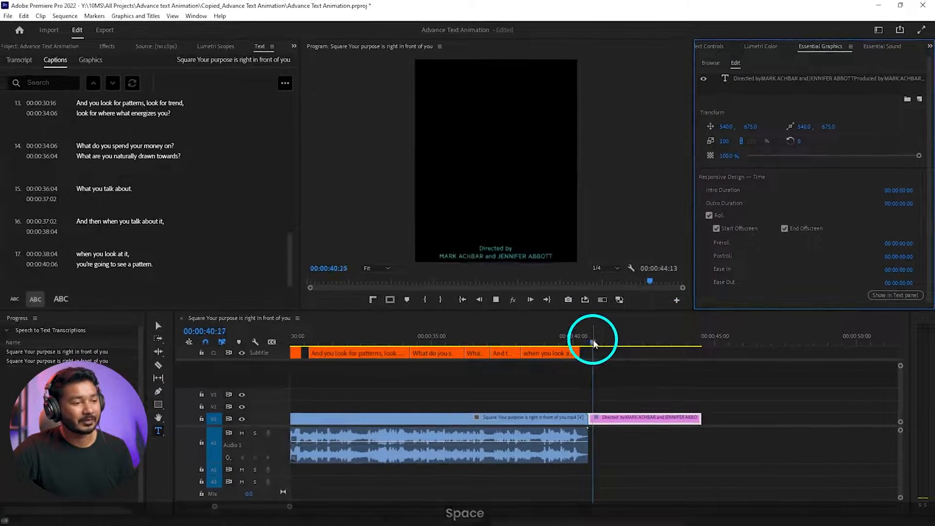
pyautogui.press('space')
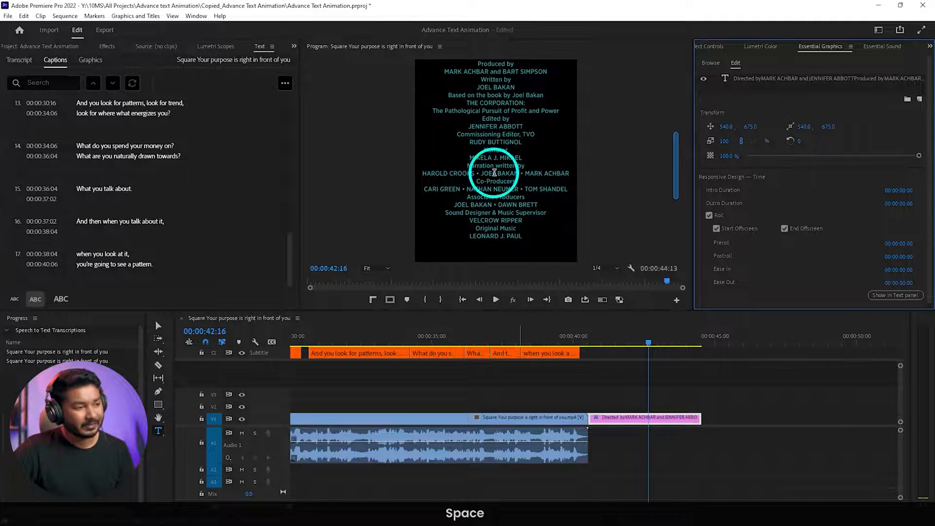
# - Lengthen the rolling credits clip until it ends at 00:00:55:10, playing the roll between trims to judge its speed
pyautogui.moveTo(696, 417); pyautogui.dragTo(799, 414)
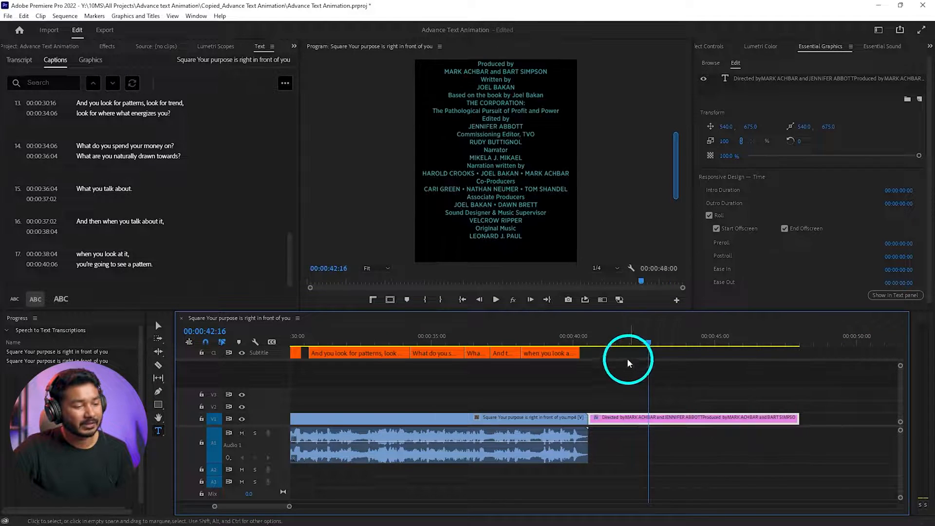
pyautogui.click(587, 341)
pyautogui.press('space')
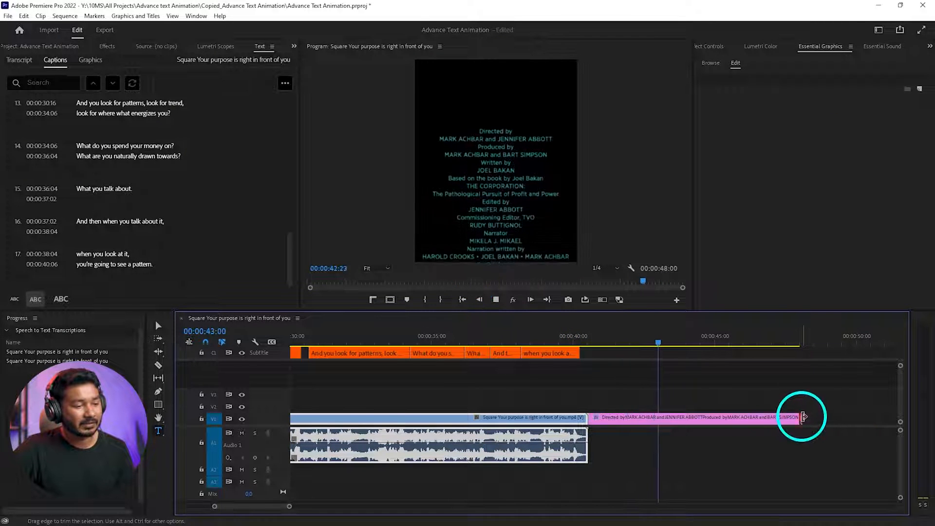
pyautogui.moveTo(804, 417); pyautogui.dragTo(883, 418)
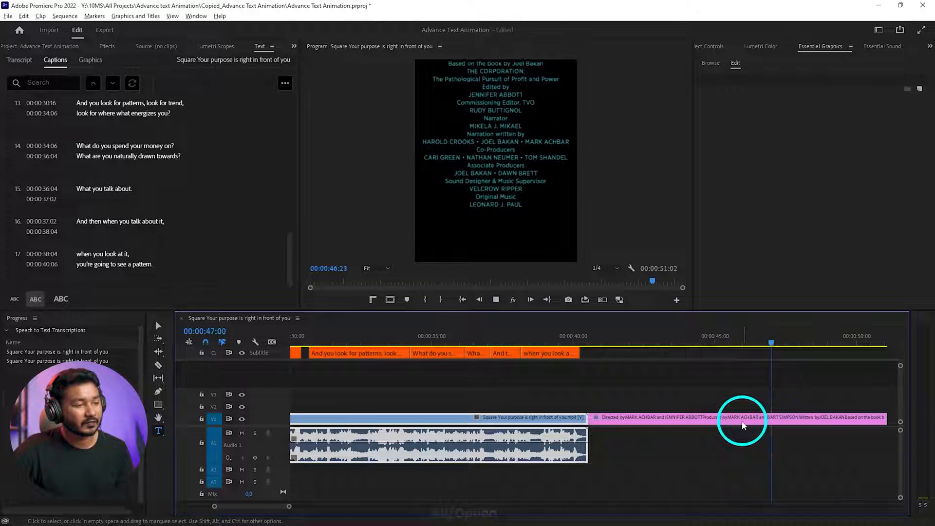
pyautogui.scroll(-5, 735, 422)
pyautogui.press('space')
pyautogui.moveTo(727, 420); pyautogui.dragTo(769, 418)
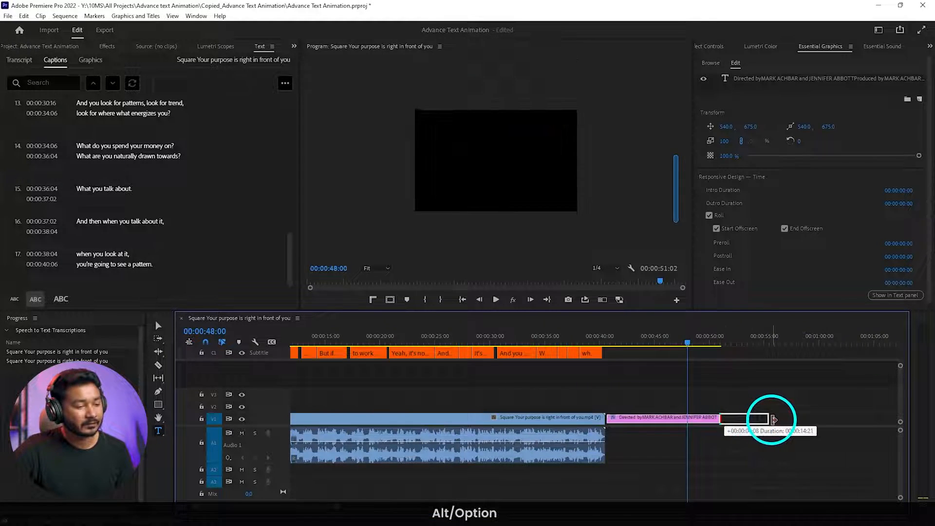
# - Try the credits roll from 00:00:40:13 with Start Offscreen turned off, and turn the option back on
pyautogui.moveTo(622, 344); pyautogui.dragTo(606, 344)
pyautogui.click(636, 387)
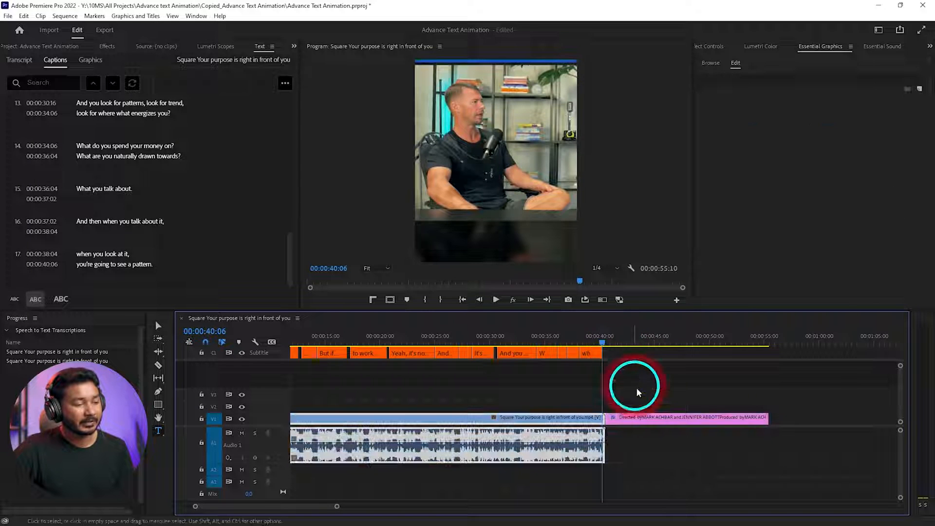
pyautogui.click(621, 349)
pyautogui.click(642, 417)
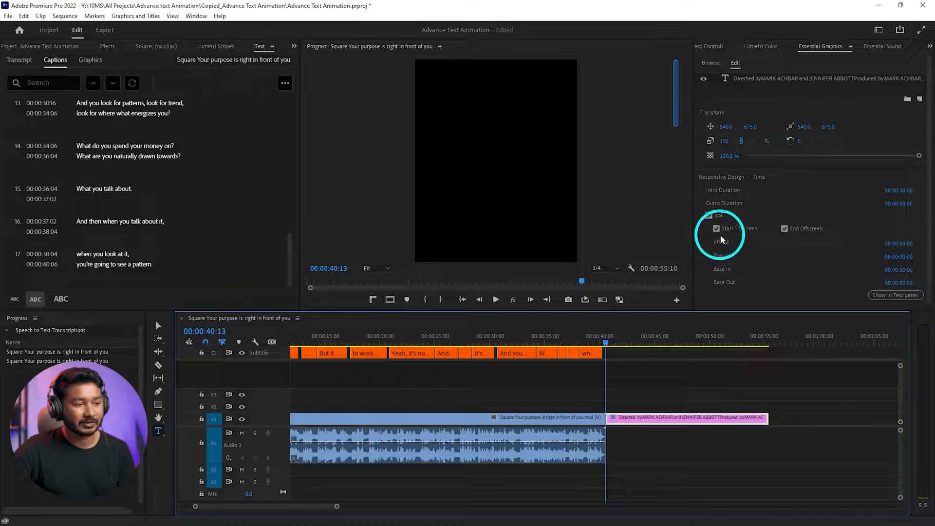
pyautogui.click(718, 233)
pyautogui.click(717, 229)
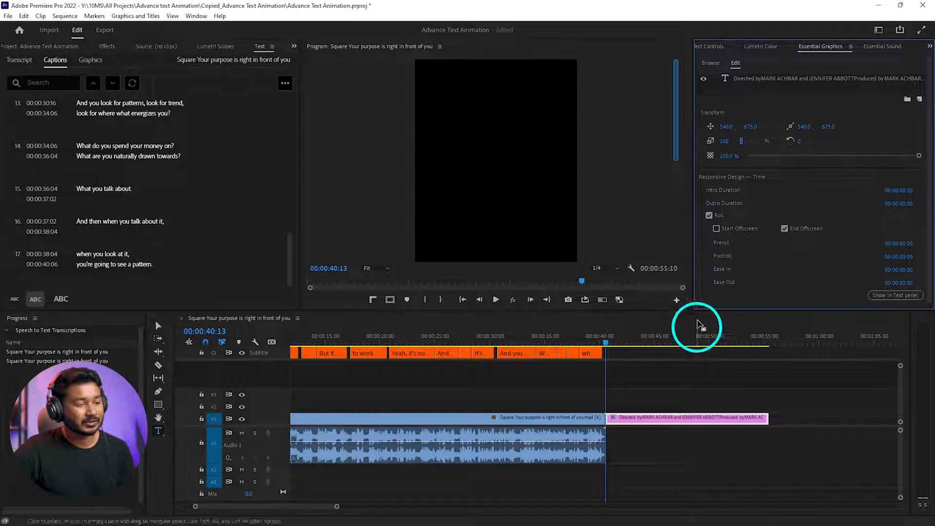
pyautogui.press('space')
pyautogui.press('space')
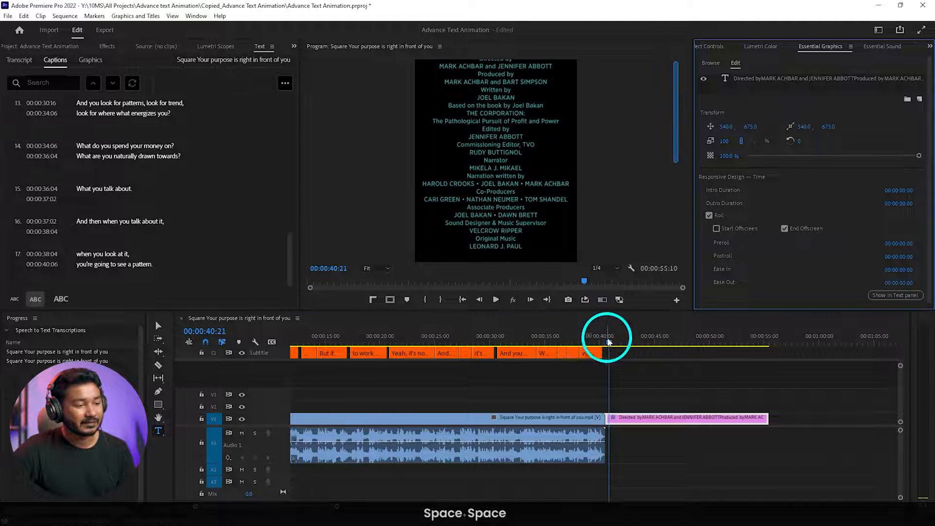
pyautogui.click(607, 340)
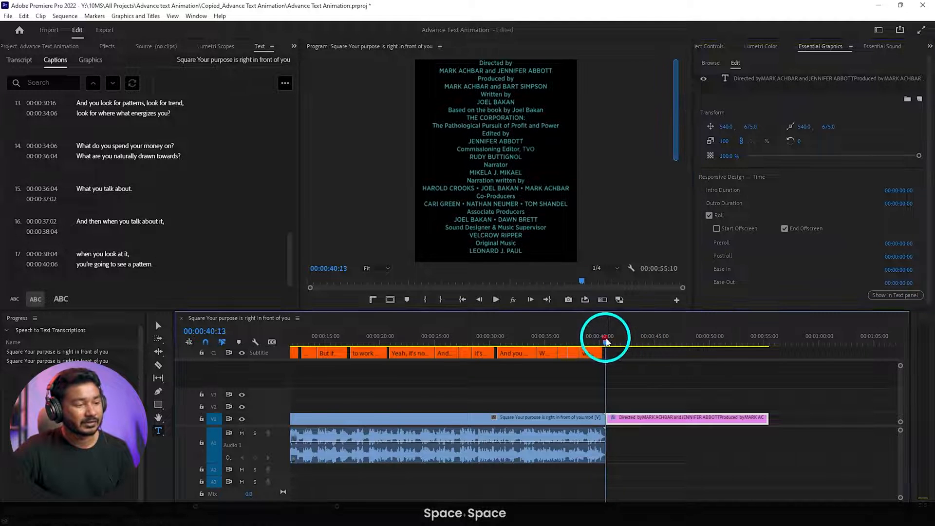
pyautogui.click(716, 228)
pyautogui.click(802, 240)
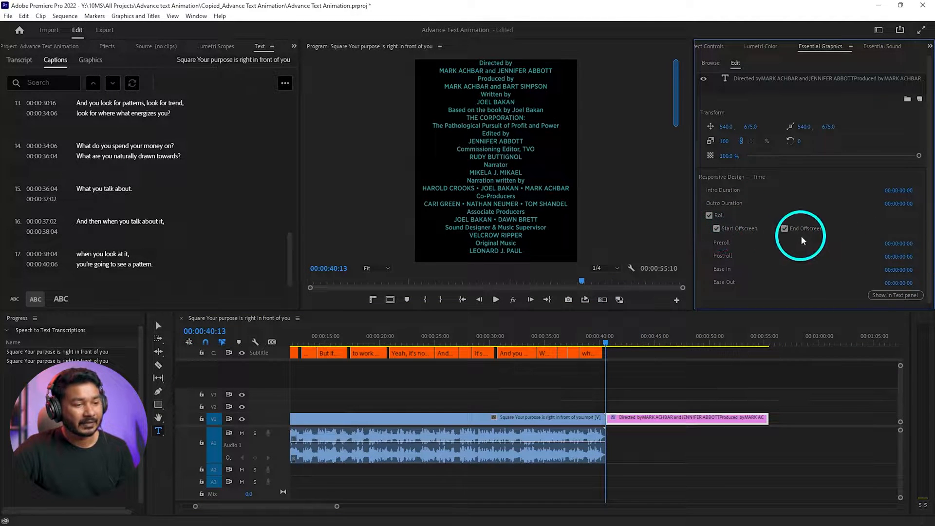
# - Set the Preroll of the credits roll to 00:00:01:10 and play the clip from its start to check the delay
pyautogui.click(915, 250)
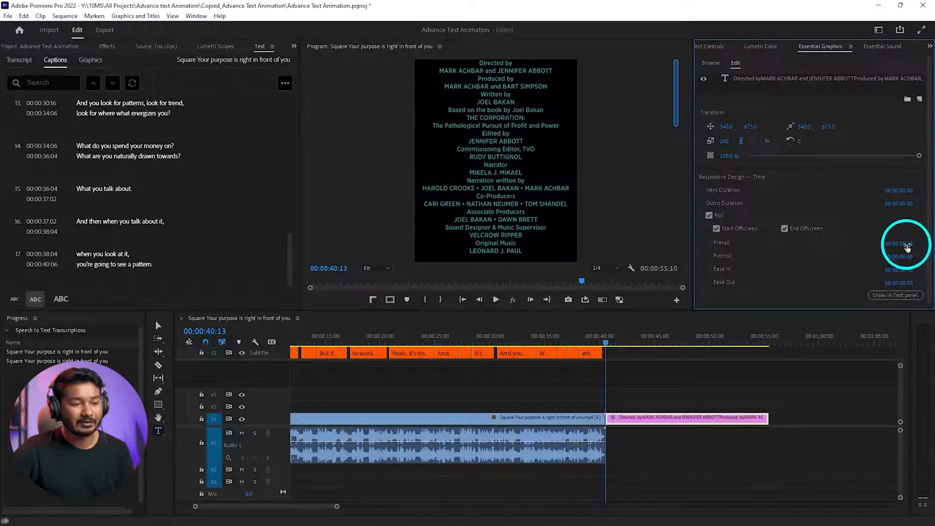
pyautogui.moveTo(923, 240); pyautogui.dragTo(924, 241)
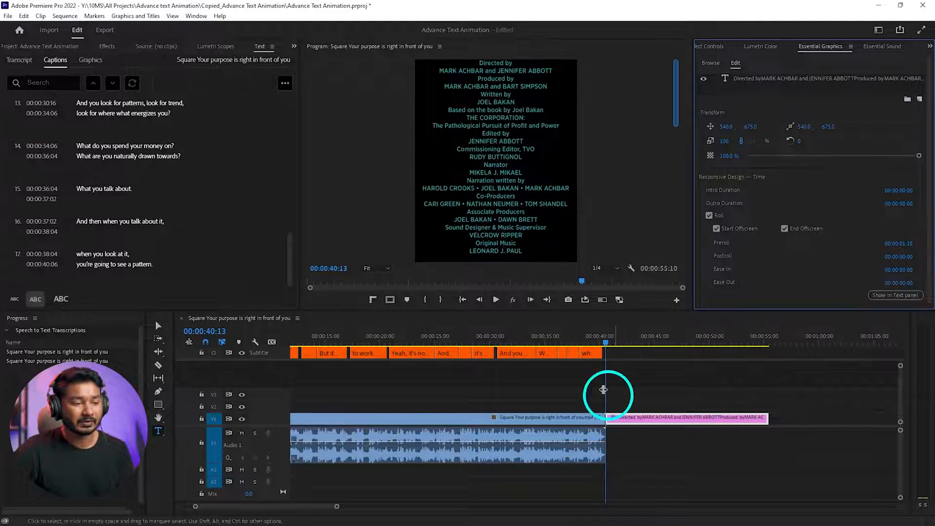
pyautogui.click(609, 340)
pyautogui.press('space')
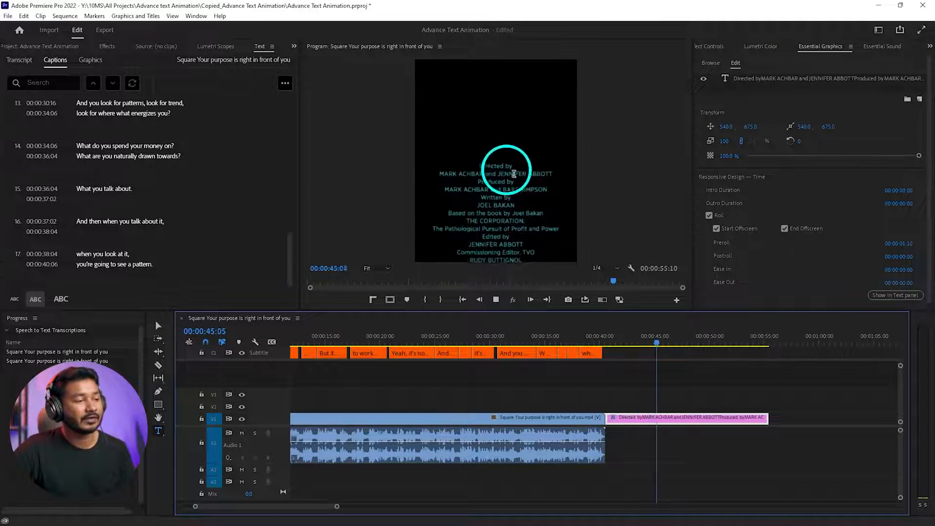
pyautogui.press('space')
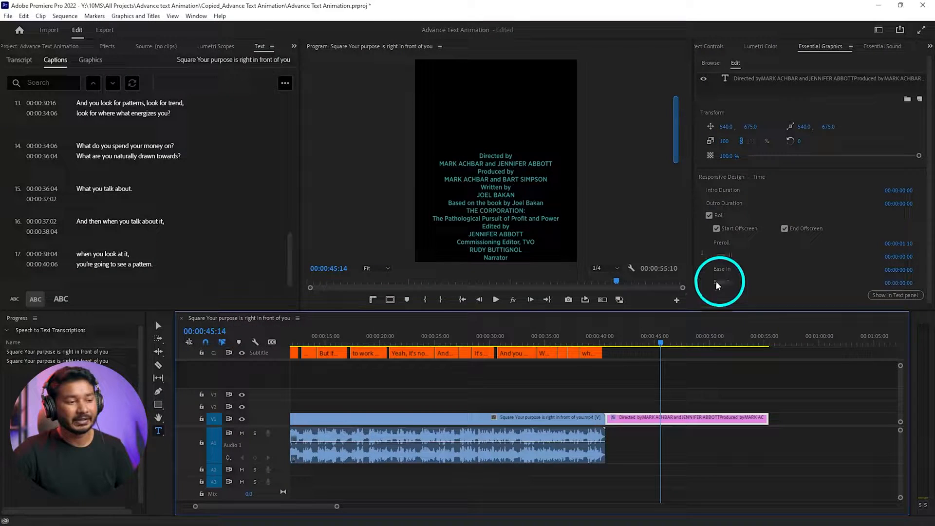
# - Increase the Ease In duration of the credits roll
pyautogui.moveTo(906, 270); pyautogui.dragTo(921, 268)
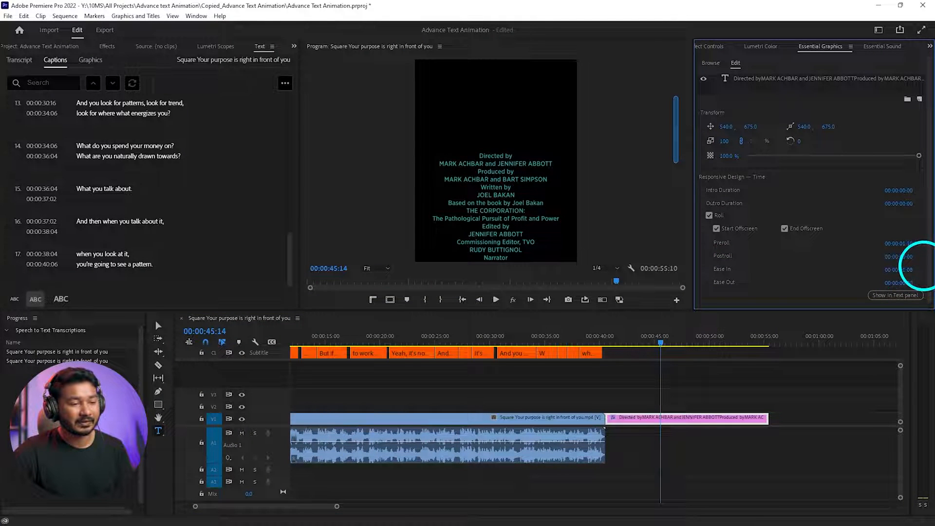